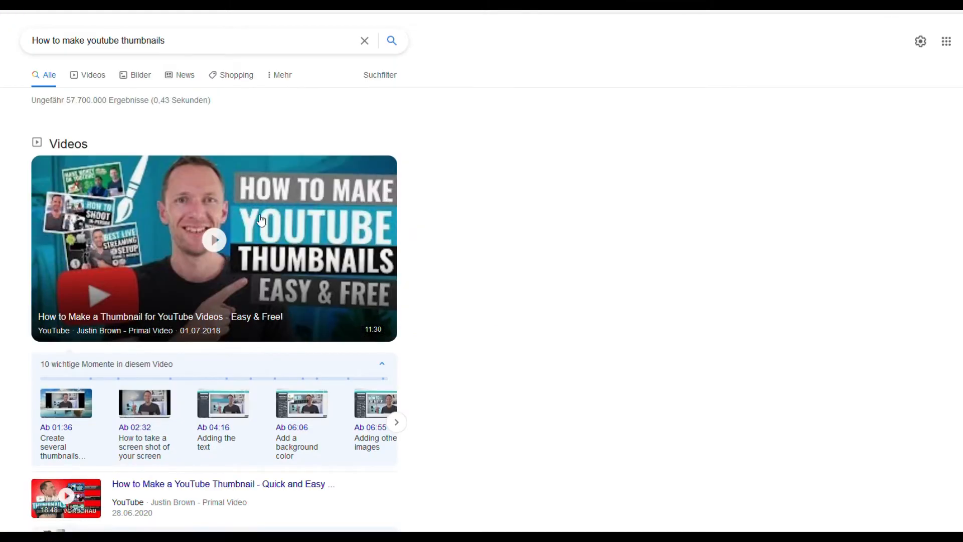
Look through the web search results on how to make YouTube thumbnails.
scroll(481, 185, "down", 5)
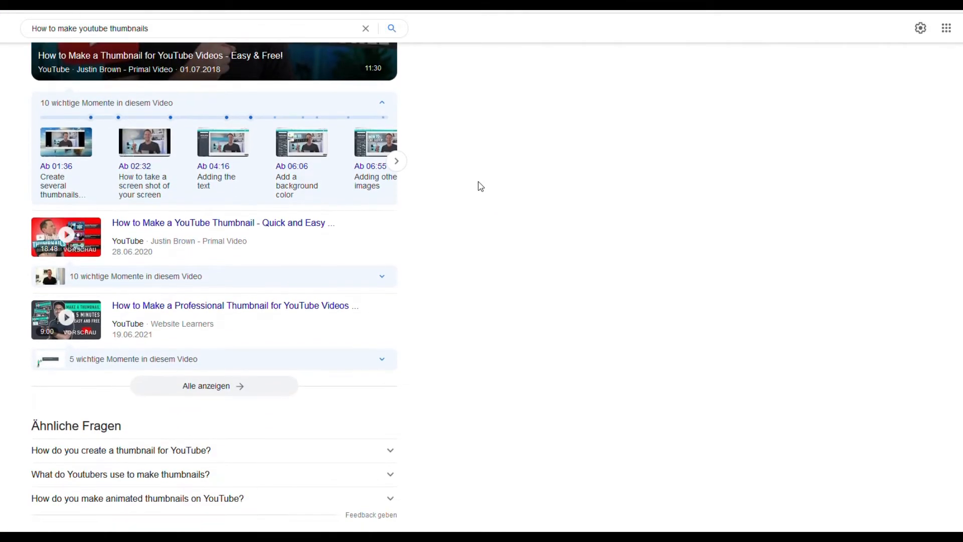
scroll(480, 185, "down", 7)
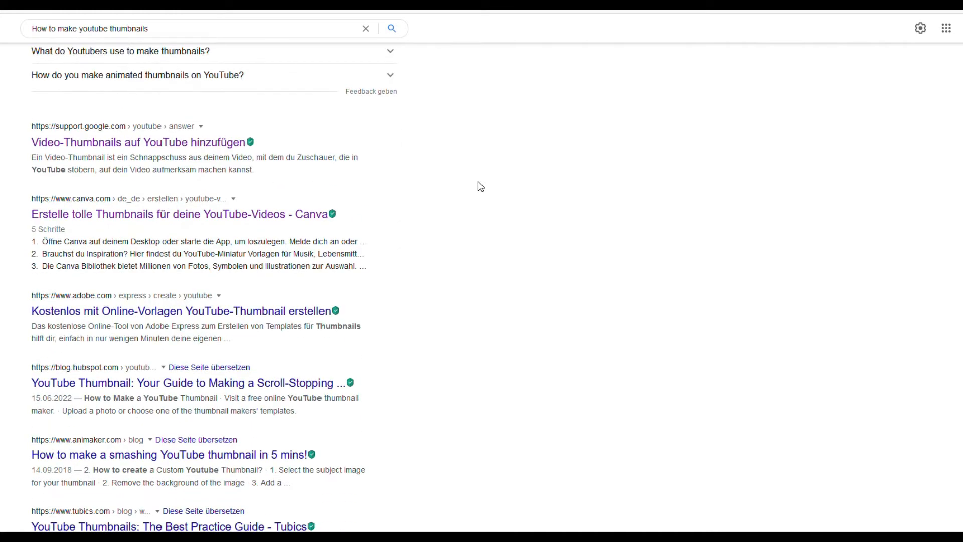
scroll(480, 186, "down", 4)
scroll(480, 186, "down", 3)
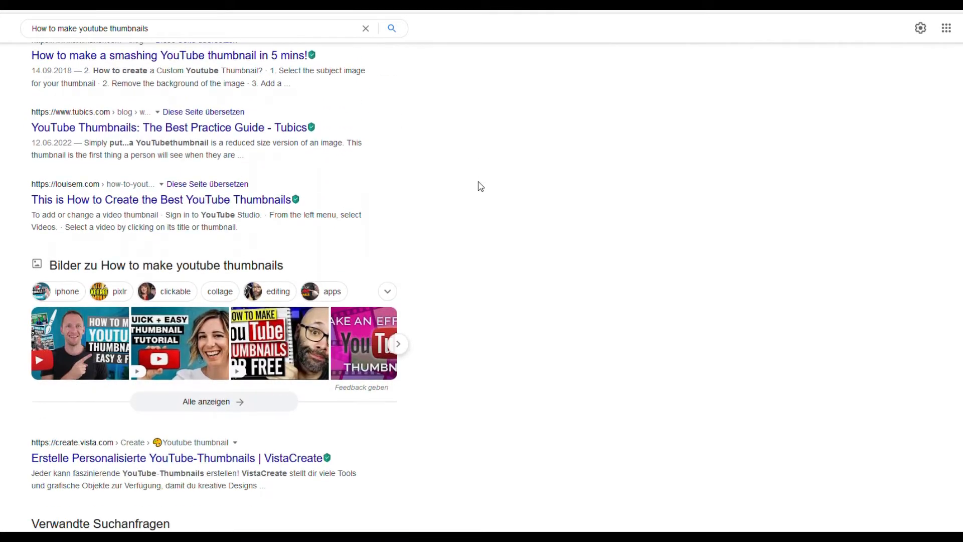
scroll(480, 186, "down", 5)
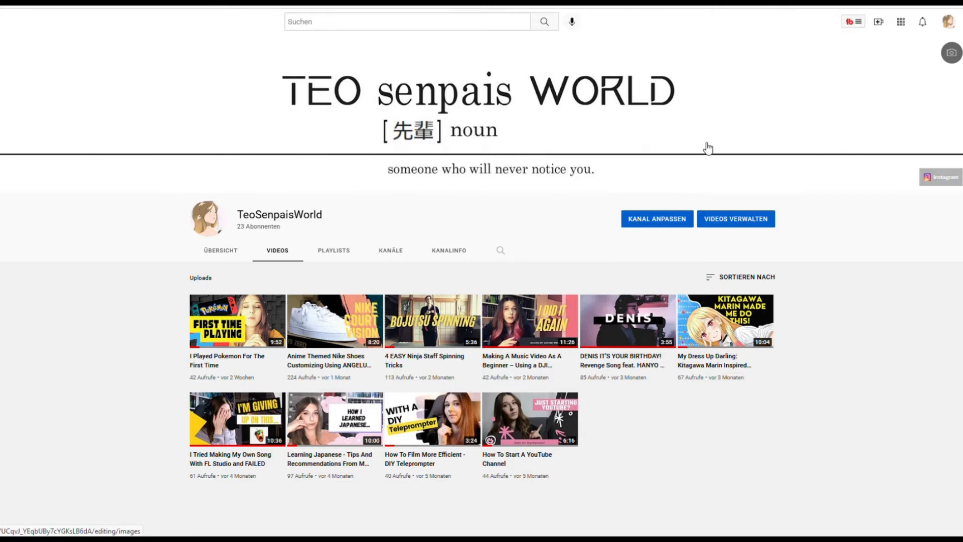
left_click(334, 253)
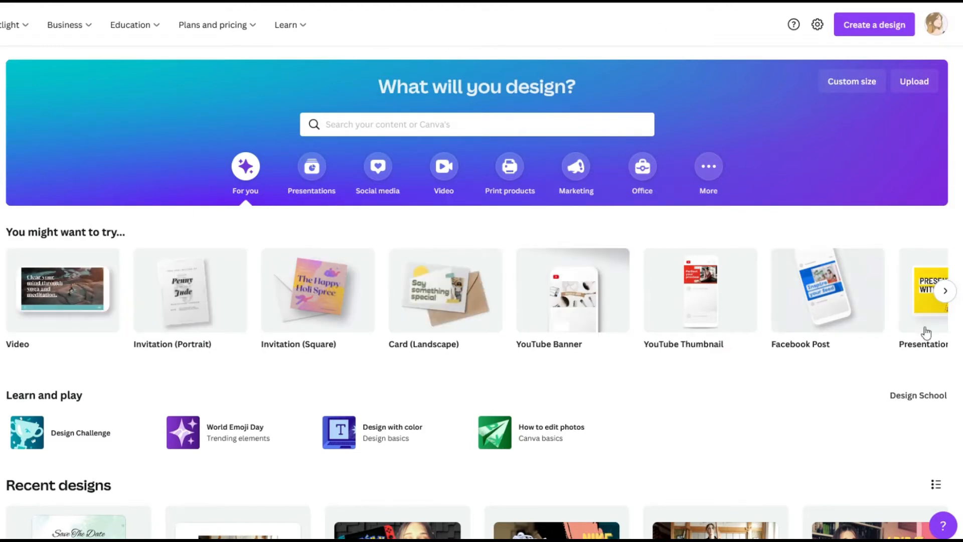
Create a blank 1280 × 720 px YouTube Thumbnail design from Canva's suggested design types.
left_click(949, 293)
left_click(953, 295)
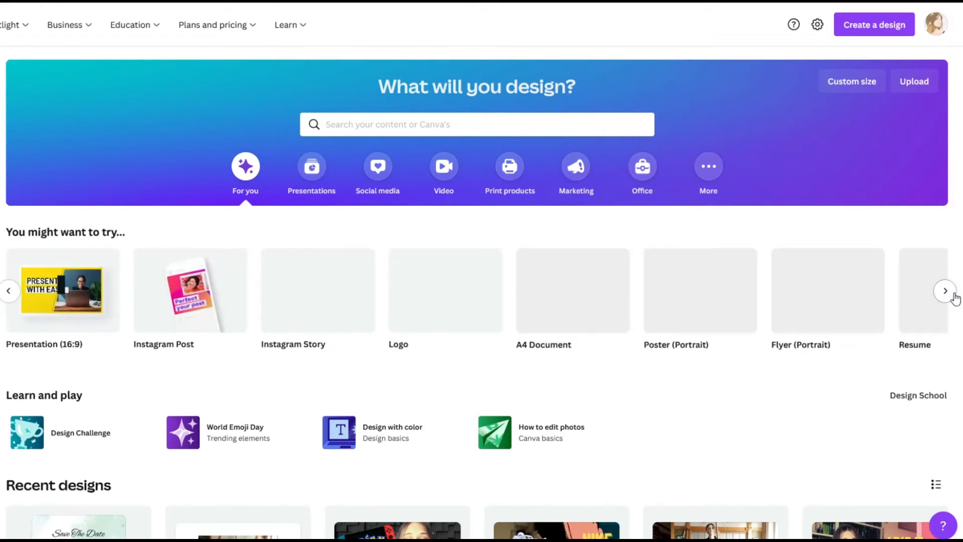
left_click(945, 292)
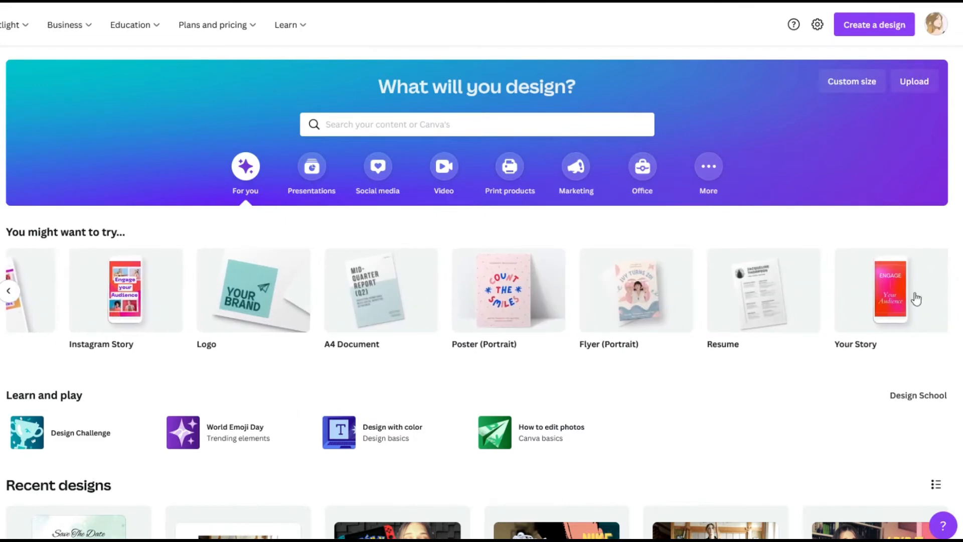
left_click(10, 294)
left_click(10, 293)
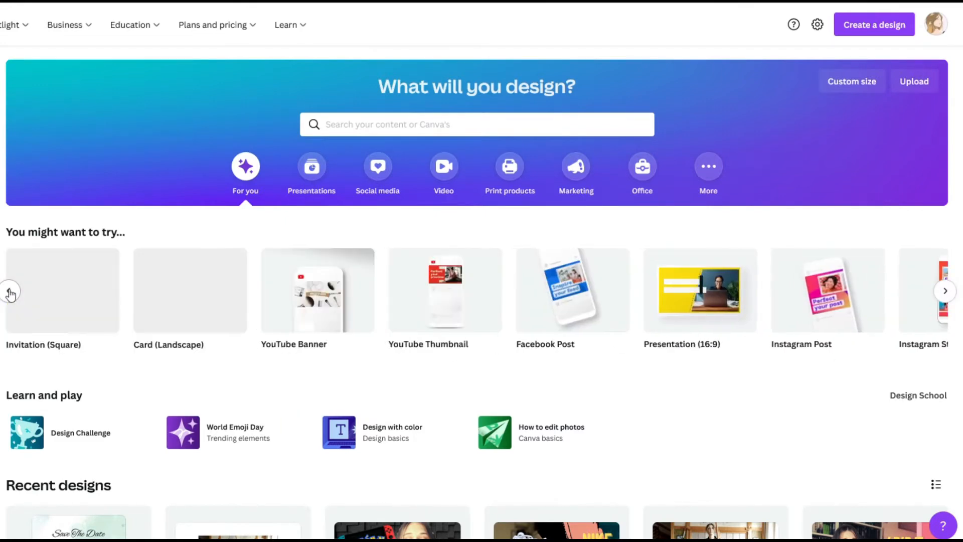
left_click(937, 36)
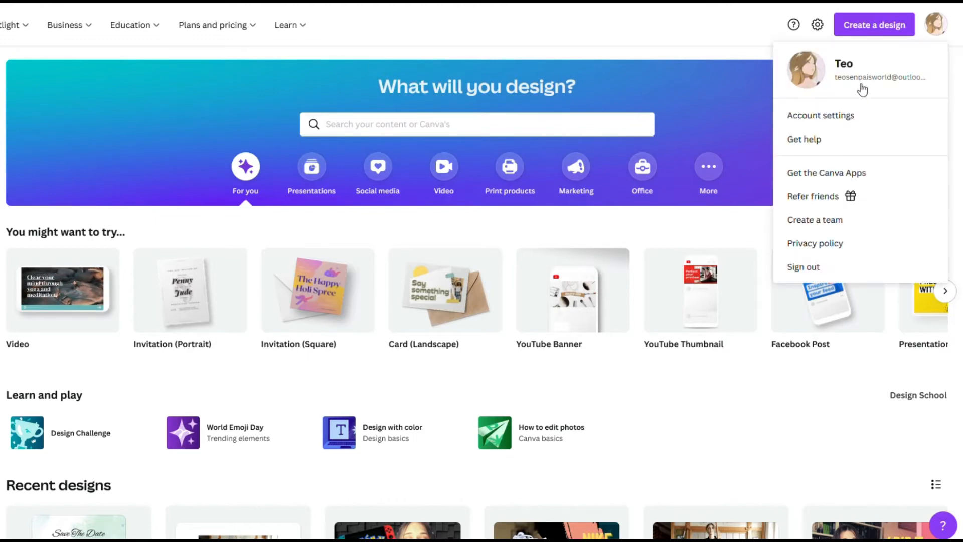
left_click(705, 23)
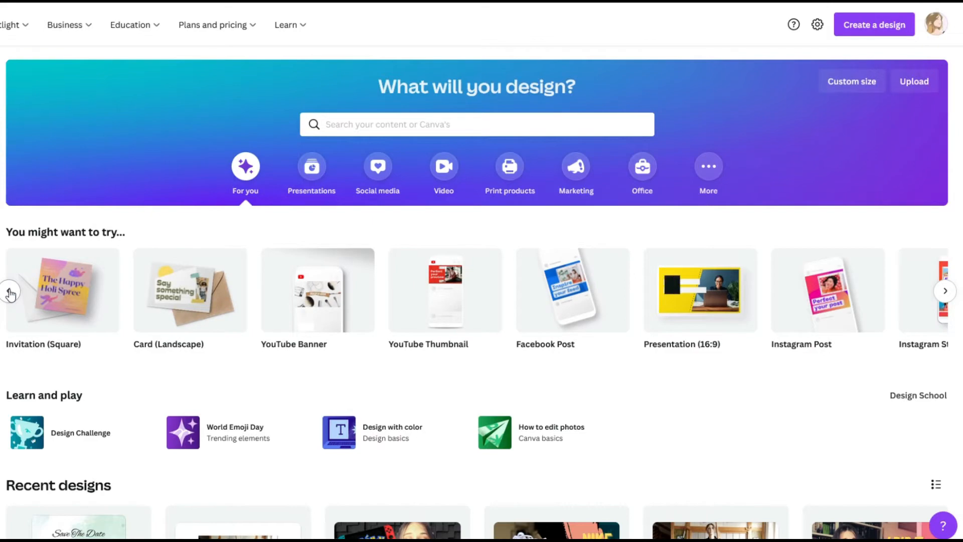
mouse_move(415, 301)
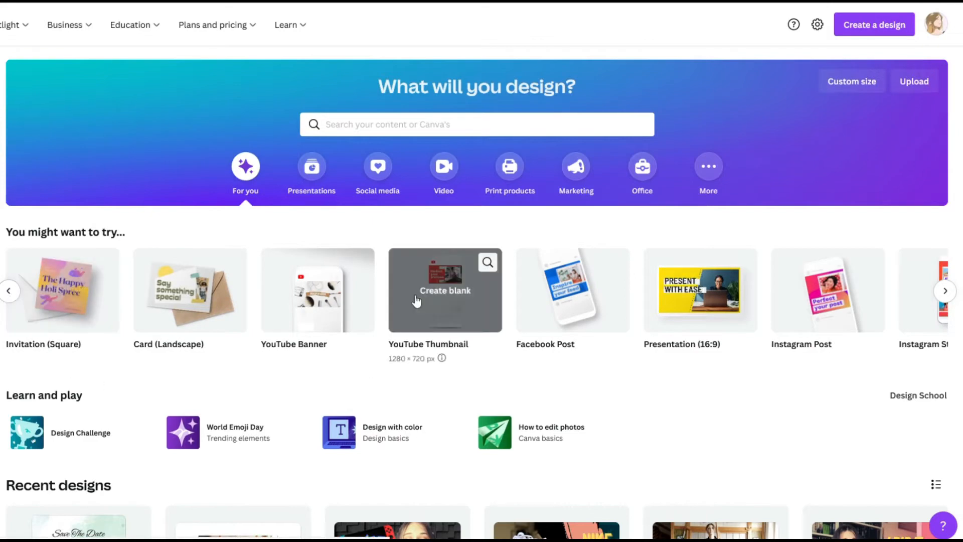
left_click(415, 301)
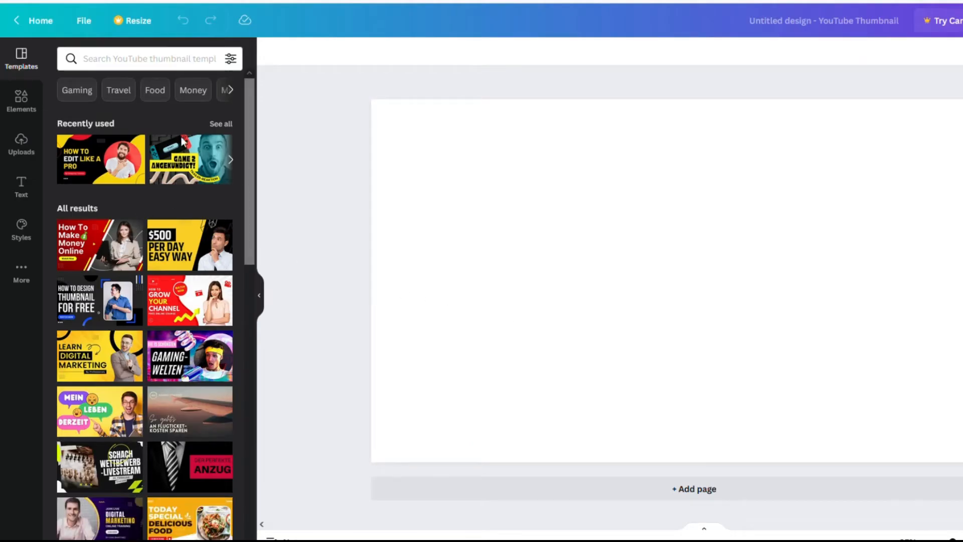
Try the "sunrise" music mix template on the blank page and undo it.
scroll(126, 186, "down", 7)
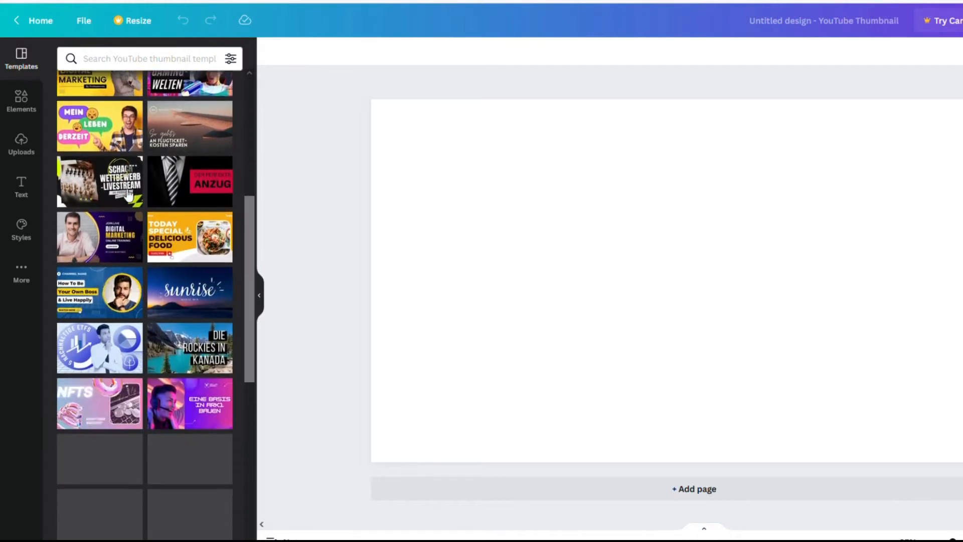
scroll(129, 194, "down", 1)
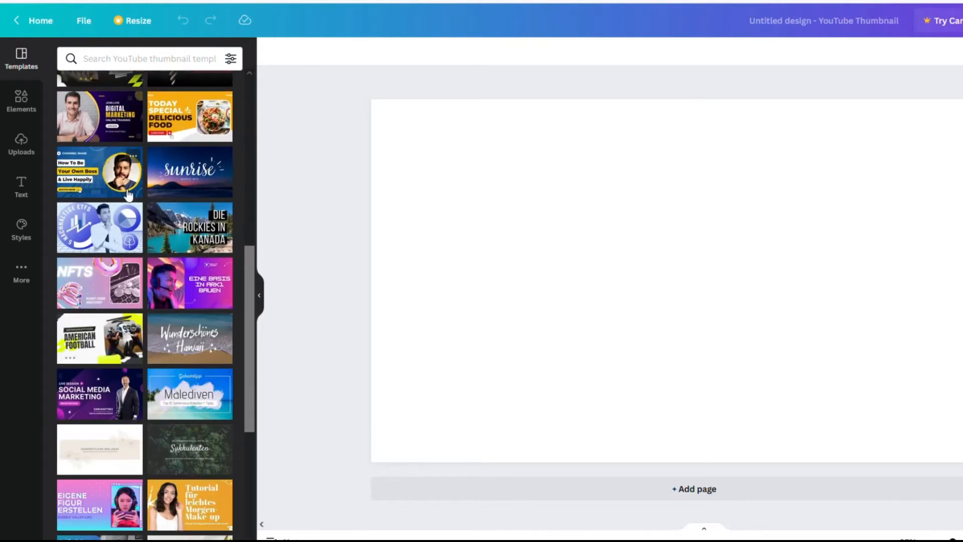
scroll(128, 194, "down", 1)
scroll(128, 194, "down", 1)
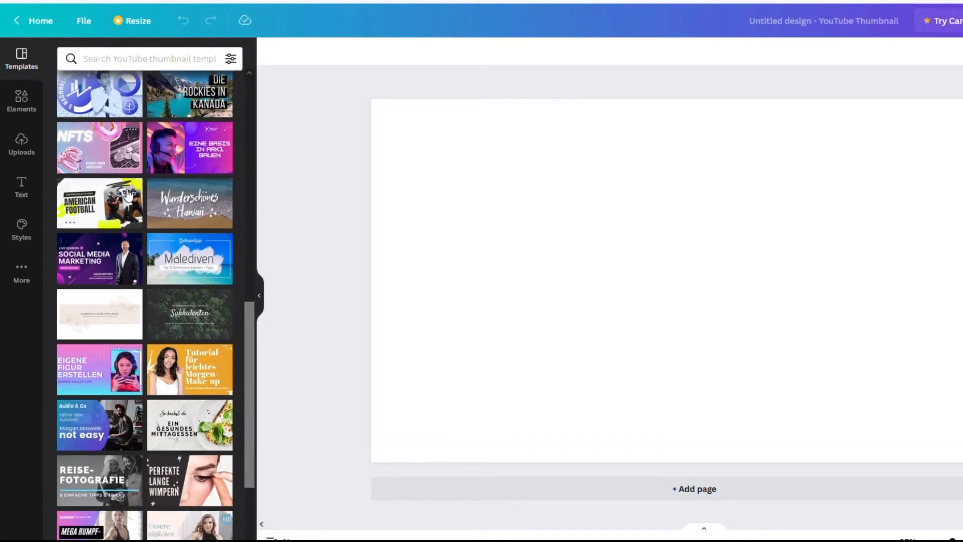
scroll(129, 194, "down", 1)
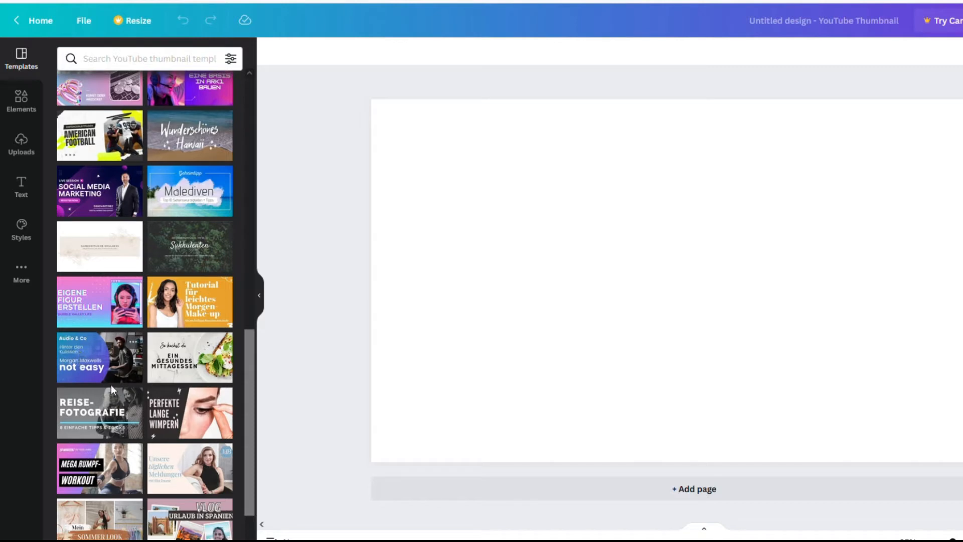
scroll(187, 173, "up", 3)
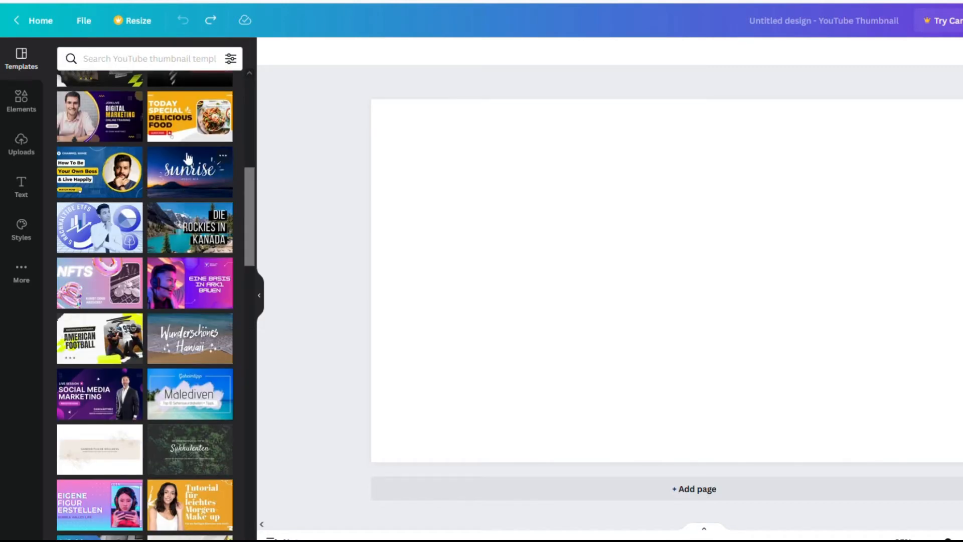
left_click_drag(187, 156, 516, 173)
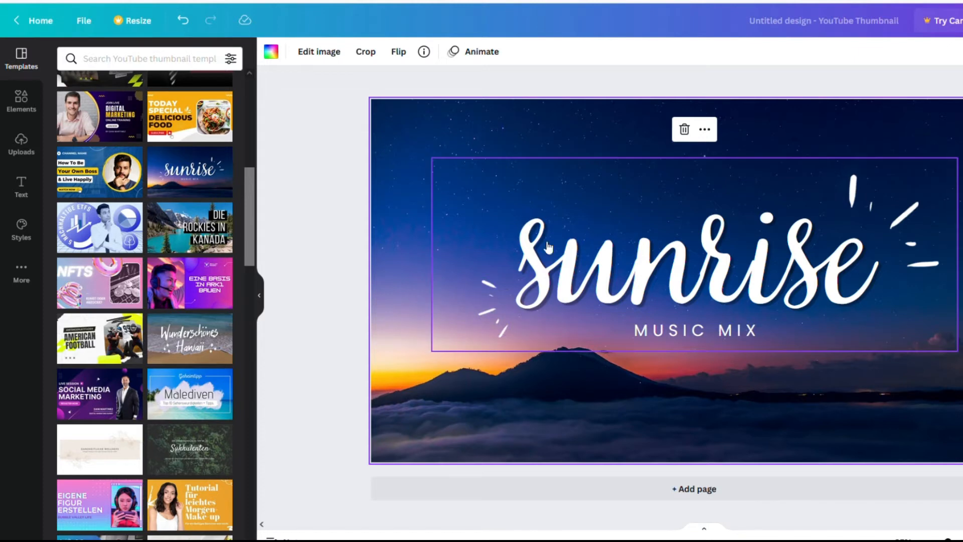
key("ctrl+z")
Search the thumbnail templates for "camping" and try the "Nallamala Jungle Camping" template on the page.
left_click(156, 68)
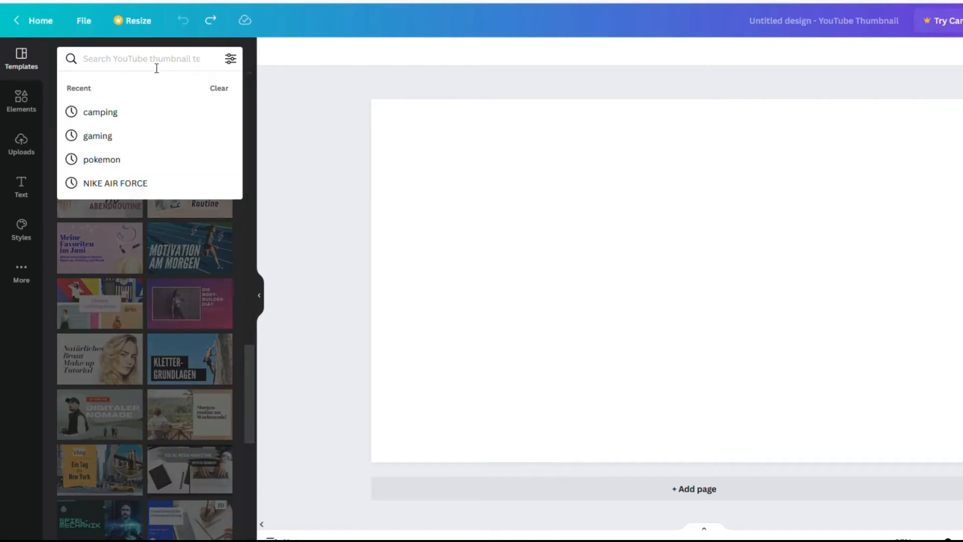
type("camping")
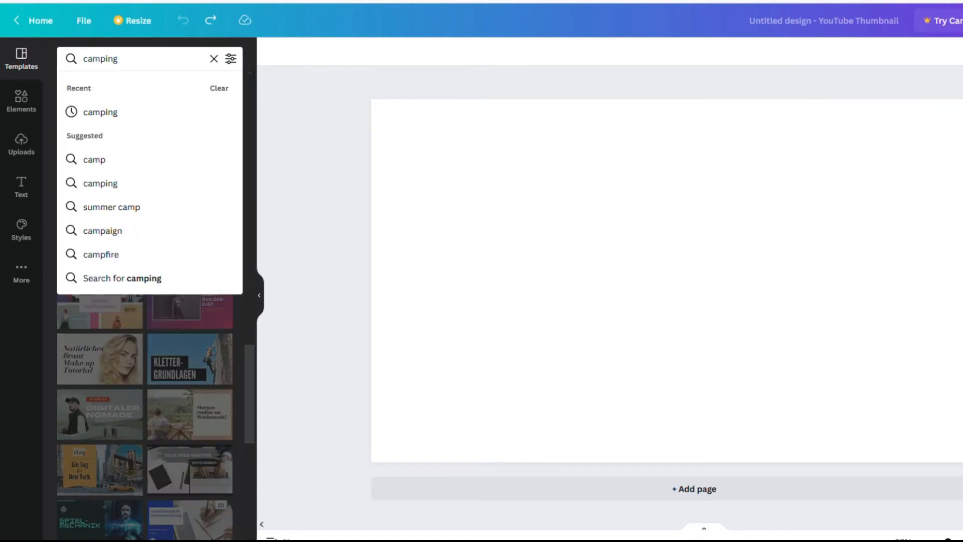
left_click(98, 123)
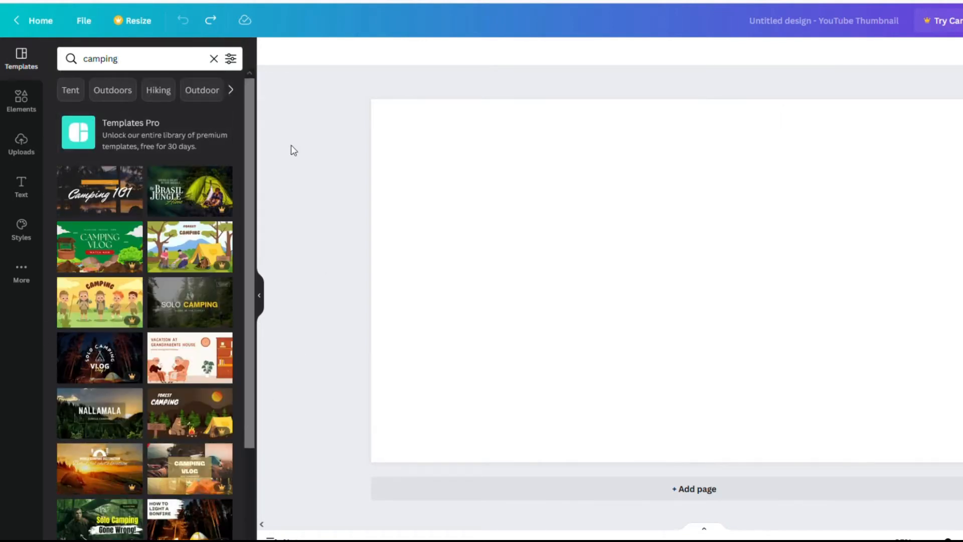
left_click(99, 412)
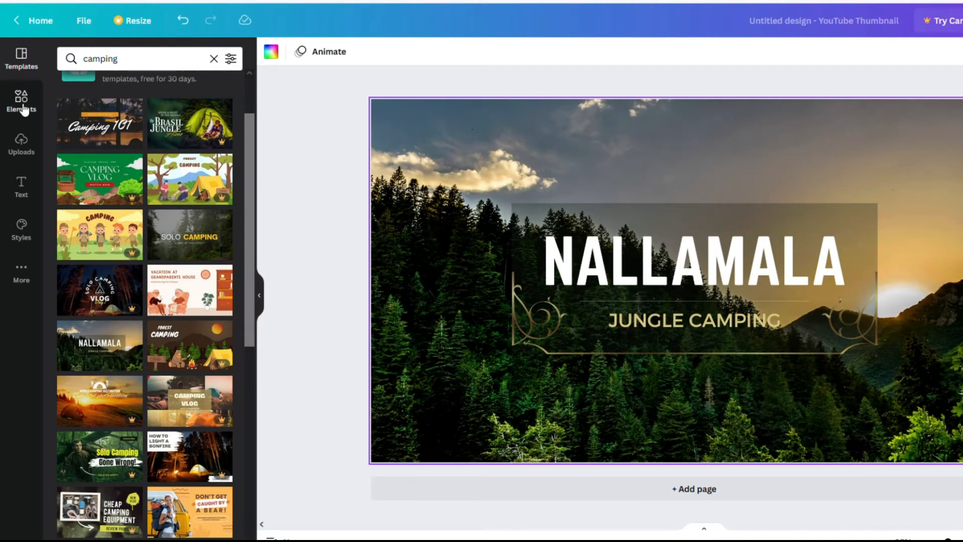
left_click(24, 110)
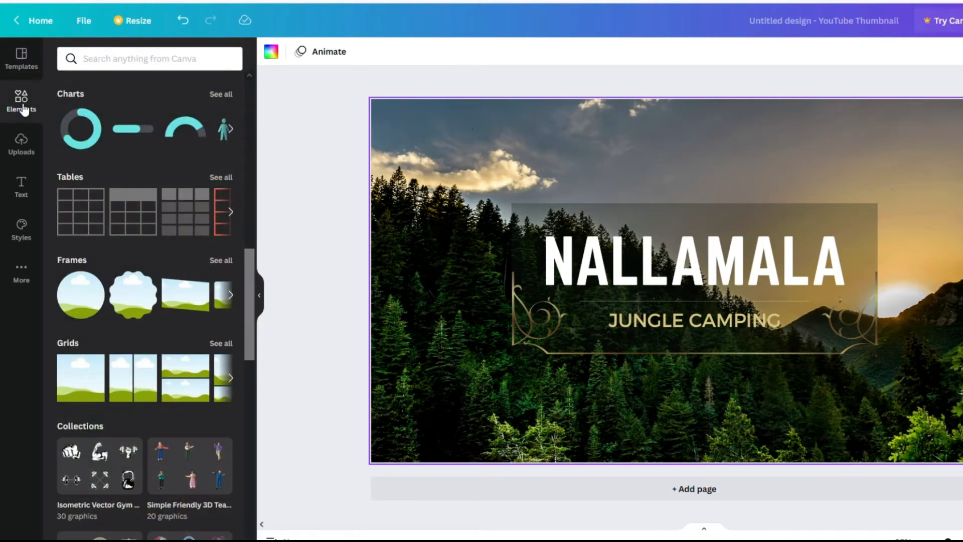
scroll(116, 169, "up", 10)
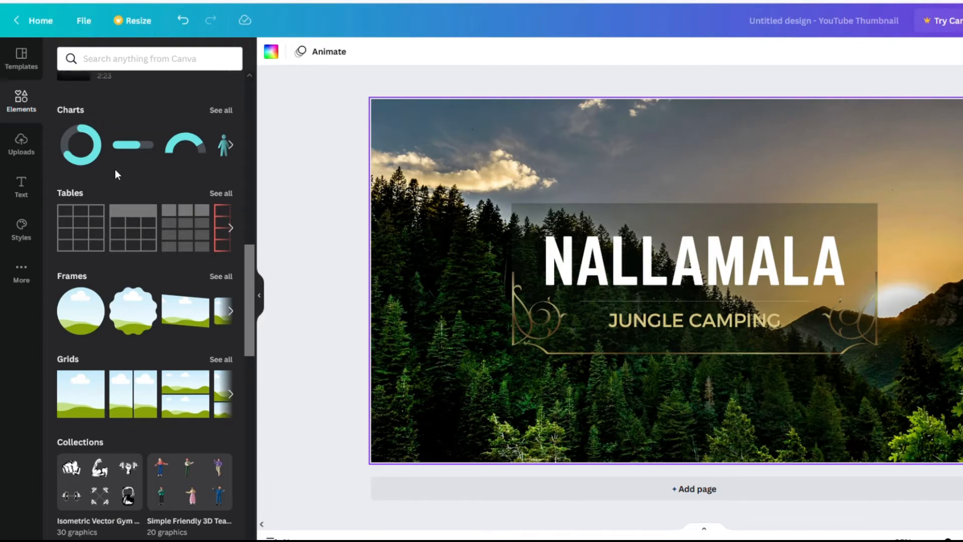
scroll(119, 175, "up", 2)
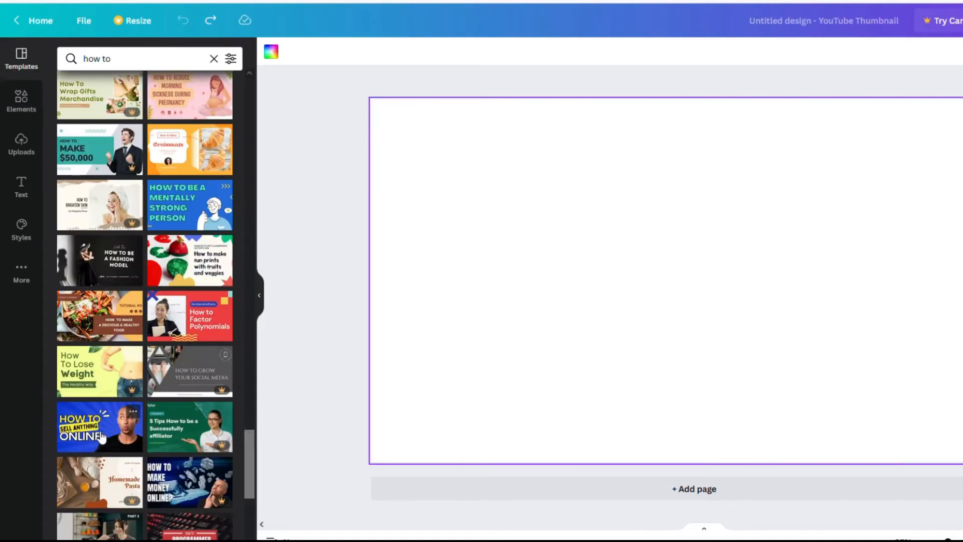
scroll(102, 436, "down", 5)
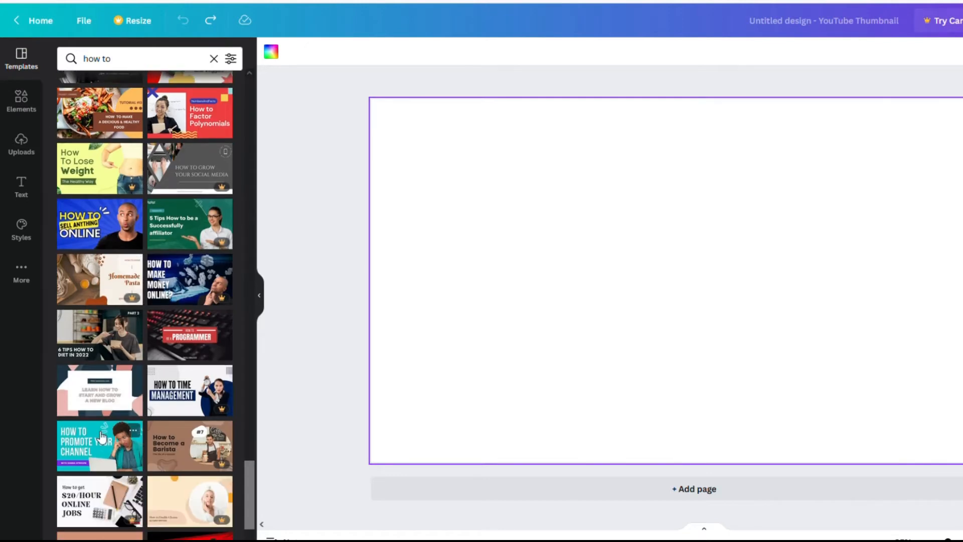
left_click(201, 326)
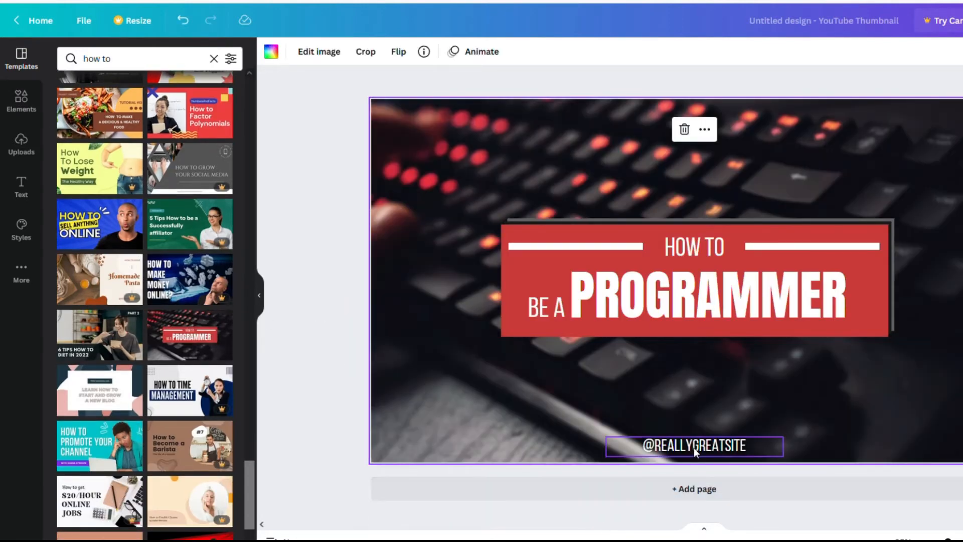
left_click(693, 447)
left_click(695, 404)
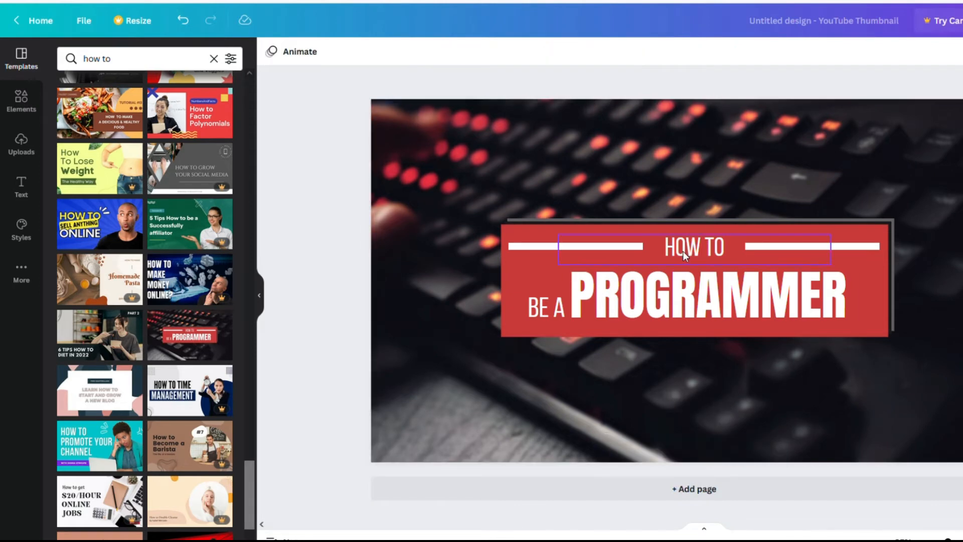
Replace the large word PROGRAMMER in the red banner with "THUMBNAILS".
double_click(682, 302)
left_click_drag(848, 302, 593, 302)
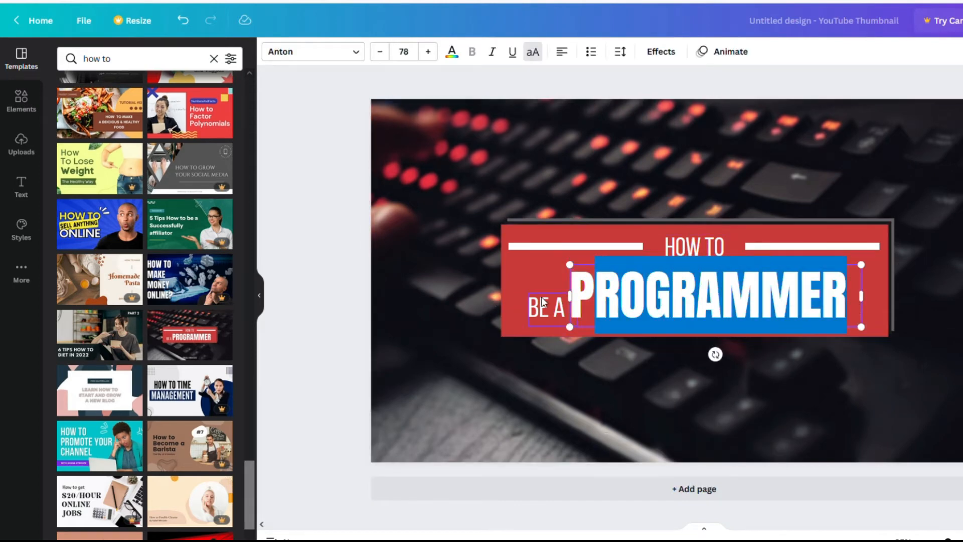
key("BackSpace")
key("BackSpace")
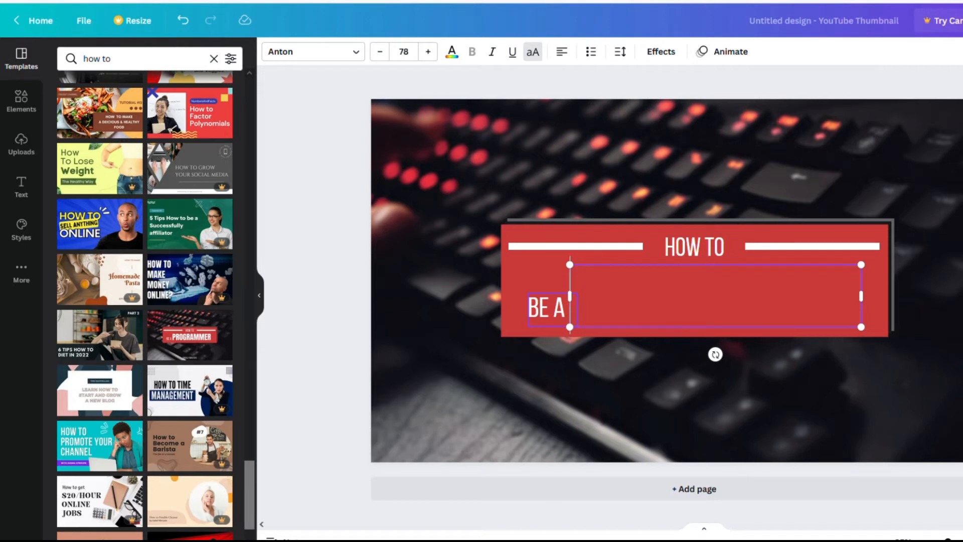
type("THUMBNAILS")
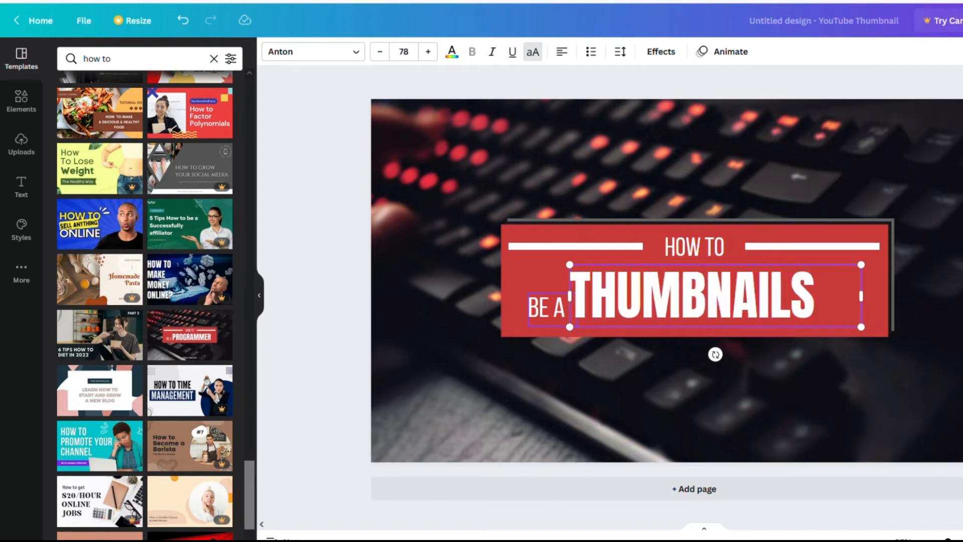
key("Return")
type("IN L")
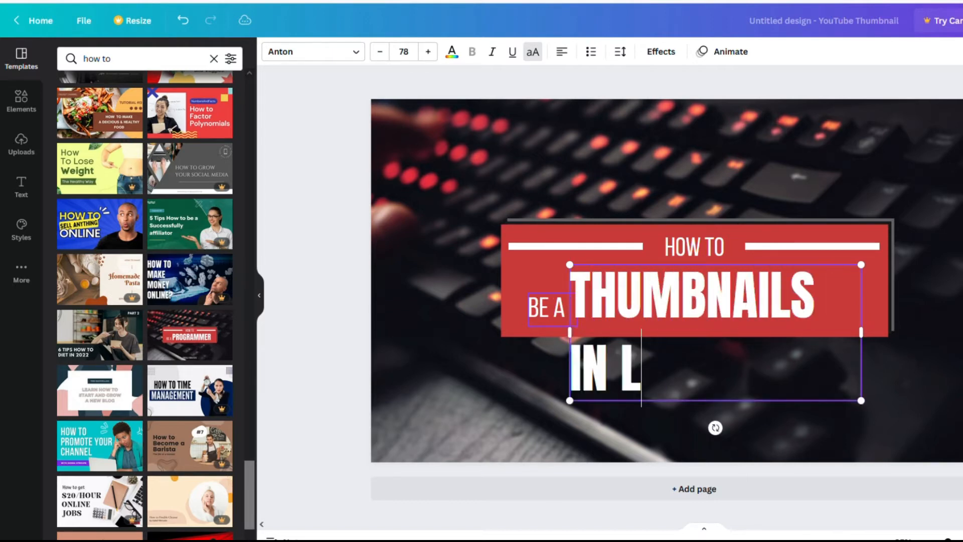
key("BackSpace")
key("BackSpace")
key("BackSpace")
key("BackSpace")
key("BackSpace")
Replace the "BE A" text with "MAKE" and shift MAKE and THUMBNAILS slightly left within the red banner.
left_click(532, 308)
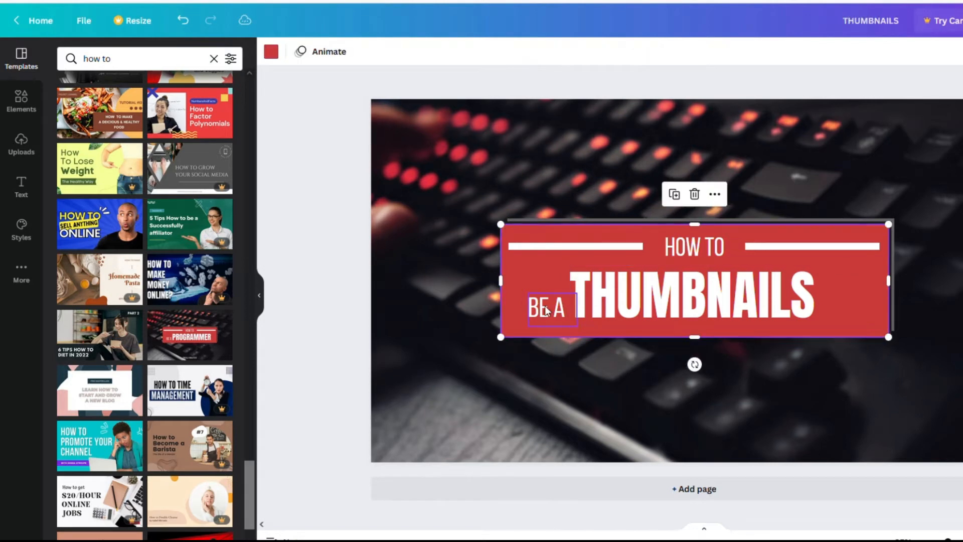
double_click(531, 309)
type("MAKE")
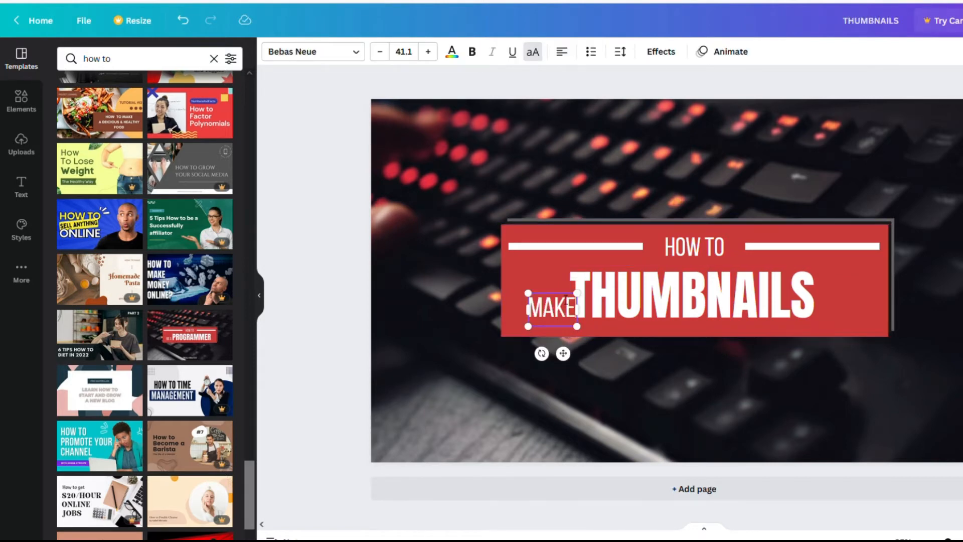
left_click_drag(554, 298, 535, 298)
left_click_drag(677, 301, 667, 301)
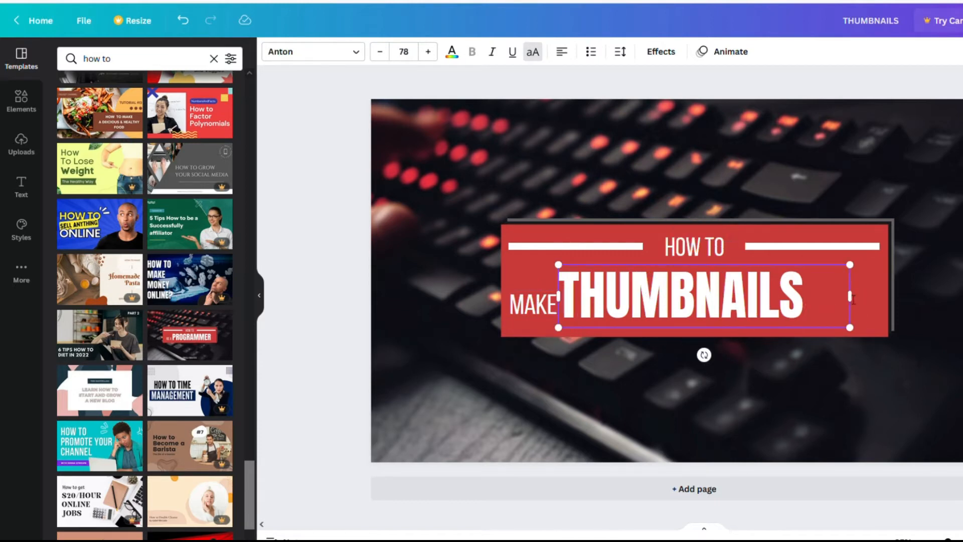
Shrink the THUMBNAILS text slightly and place a copy of MAKE after it in the red banner, reading "EASY".
left_click_drag(855, 272, 806, 301)
left_click(534, 305)
key("ctrl+v")
key("ctrl+v")
left_click(834, 303)
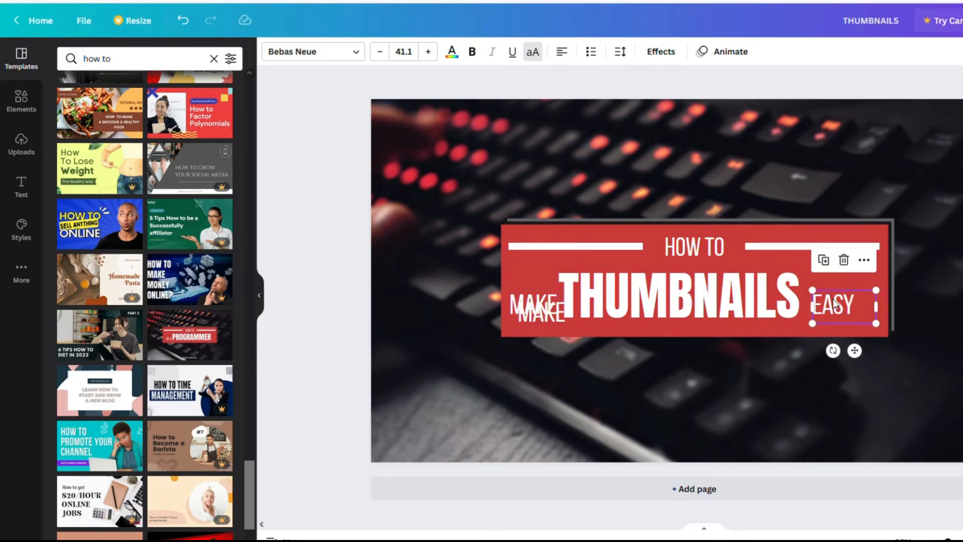
key("Delete")
left_click_drag(541, 313, 849, 354)
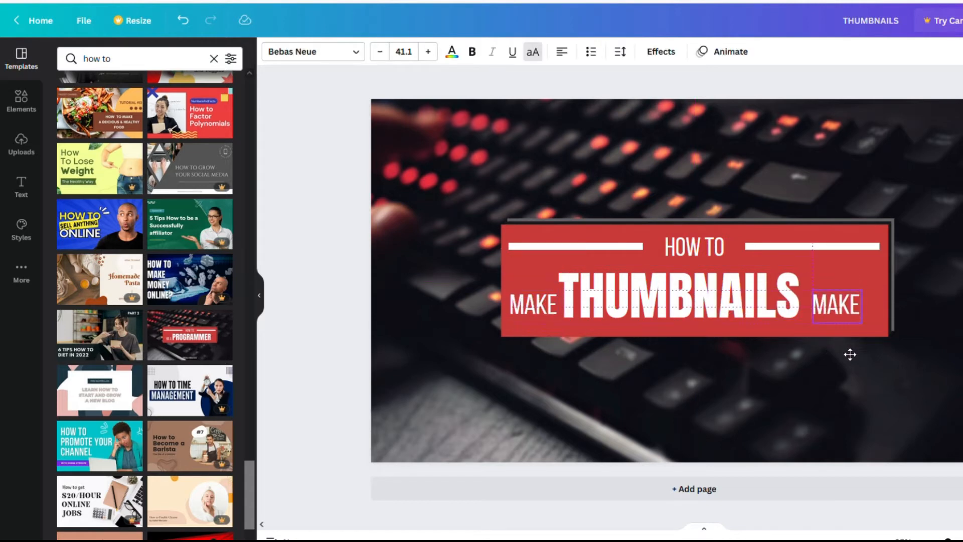
double_click(853, 316)
type("EASY")
Recolor the THUMBNAILS text with the default yellow.
left_click(742, 307)
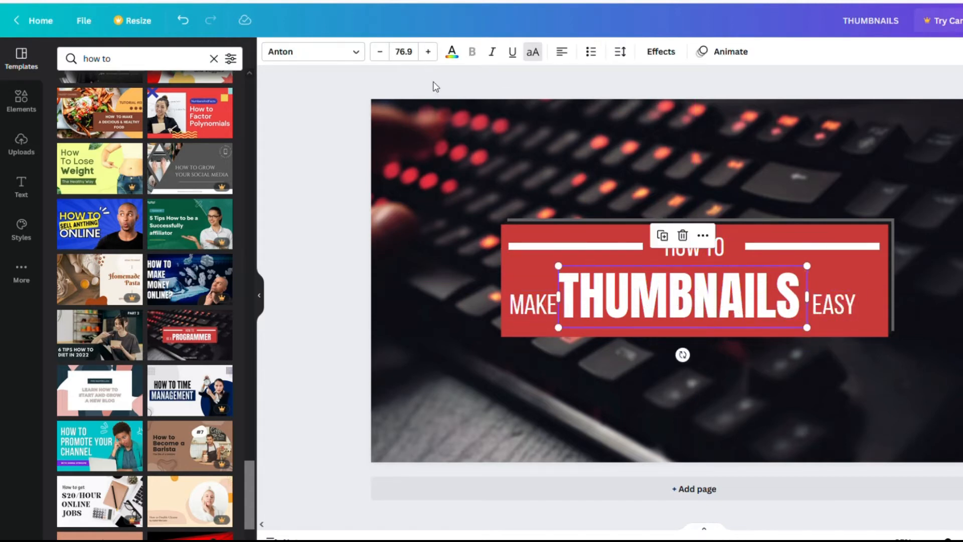
left_click(451, 51)
left_click(194, 375)
left_click(169, 380)
left_click(713, 296)
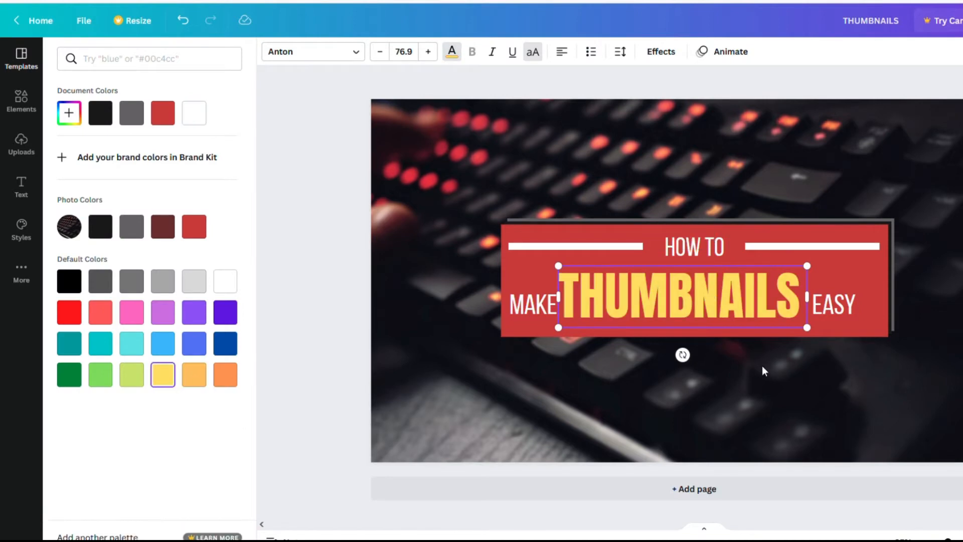
Shift EASY toward the red banner's right end and enlarge THUMBNAILS to fill the space between MAKE and EASY.
left_click_drag(846, 307, 823, 301)
left_click(804, 302)
left_click_drag(823, 266, 844, 260)
mouse_move(788, 283)
left_mouse_down()
mouse_move(798, 283)
mouse_move(788, 284)
left_mouse_up()
left_click(700, 402)
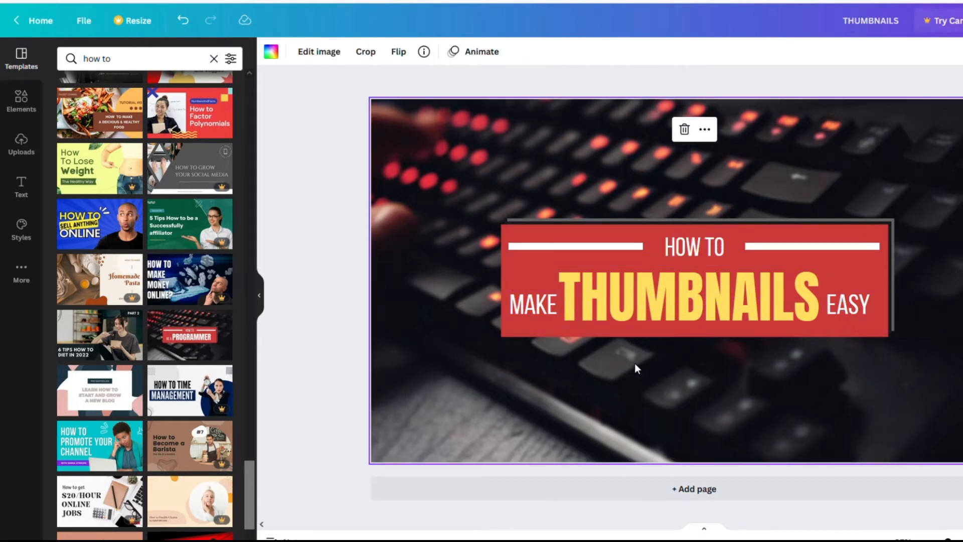
Place the round logo from a "Canva logo" elements search at the banner's left end and send it backward behind the banner.
left_click(28, 108)
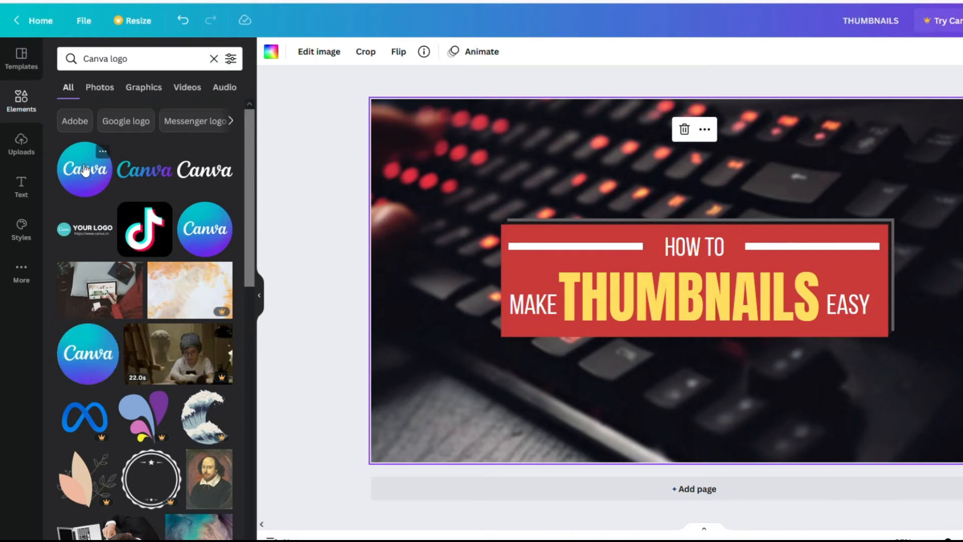
left_click_drag(86, 170, 509, 293)
right_click(478, 255)
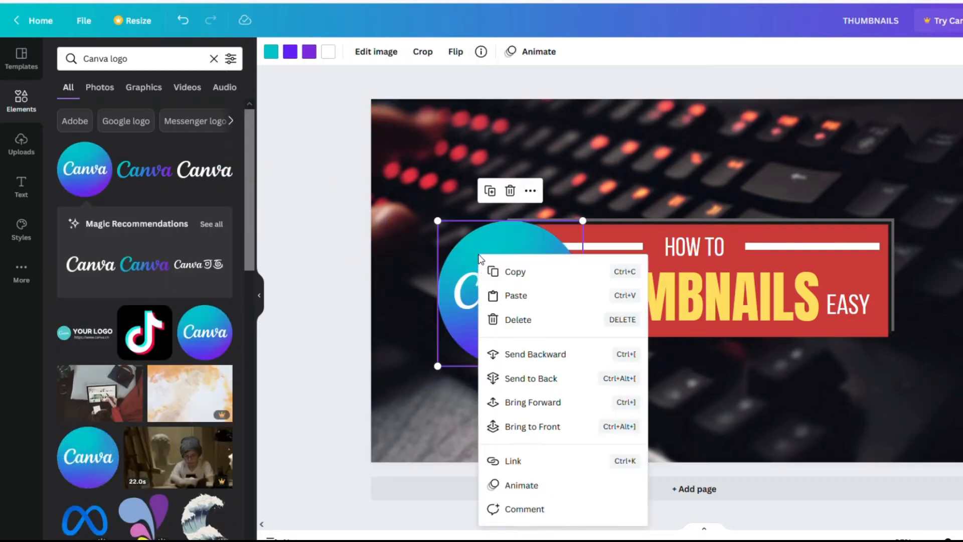
left_click(494, 354)
right_click(482, 280)
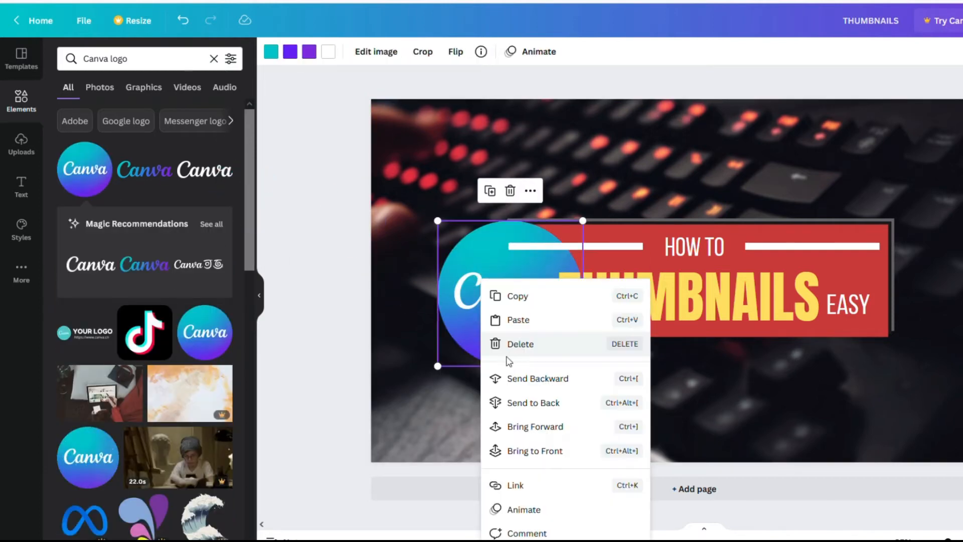
left_click(562, 383)
Enlarge the round Canva logo, center it over the red banner and bring it to the front.
left_click_drag(582, 365, 703, 486)
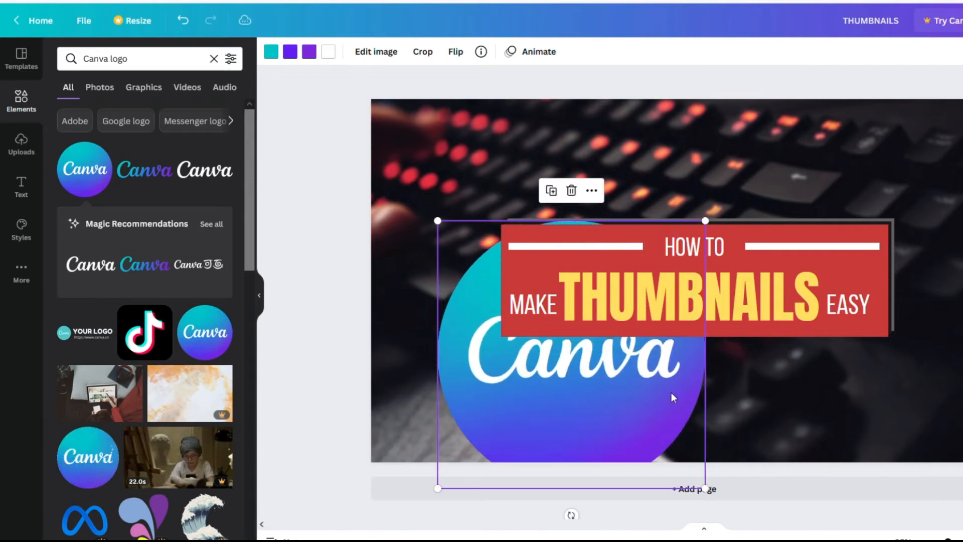
left_click_drag(671, 408, 758, 354)
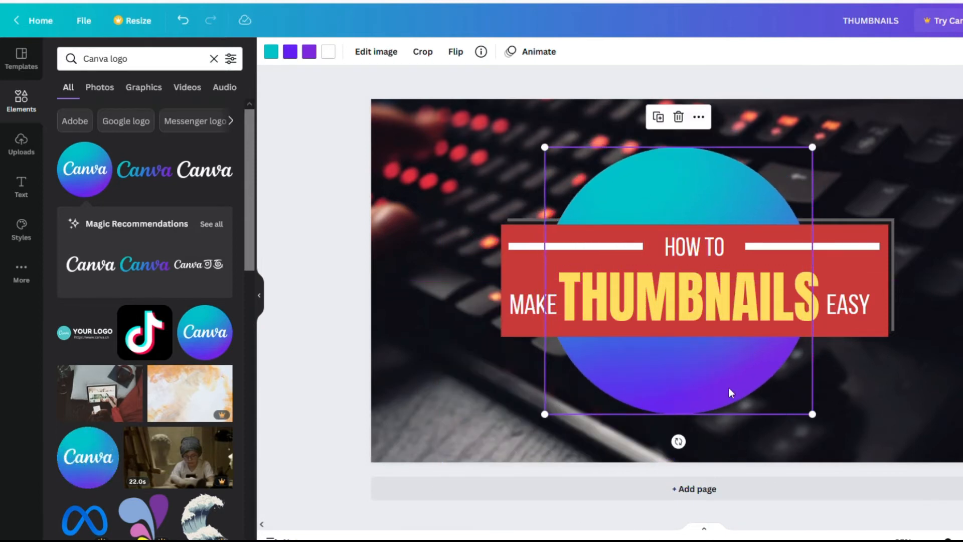
right_click(730, 393)
left_click(783, 450)
right_click(717, 380)
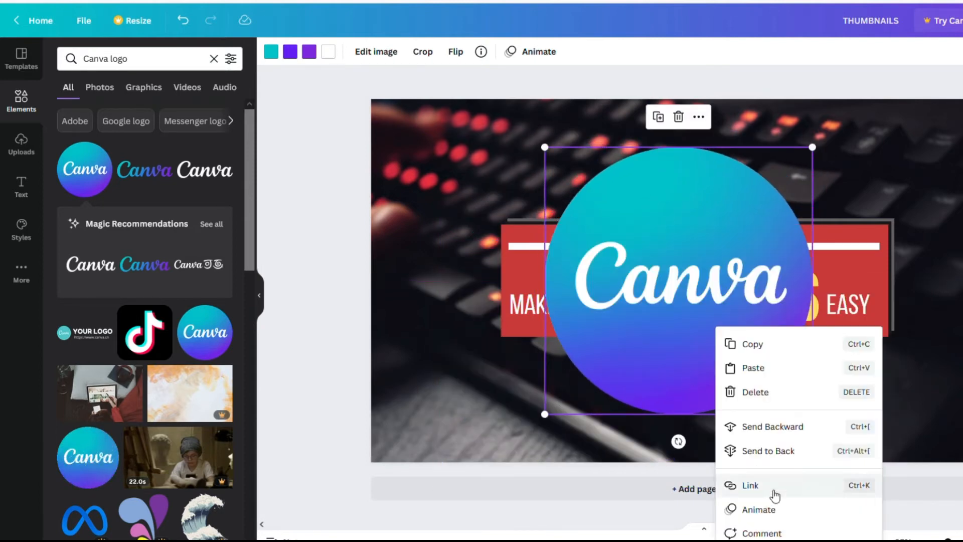
Look through the image effects available for the round Canva logo.
left_click(371, 52)
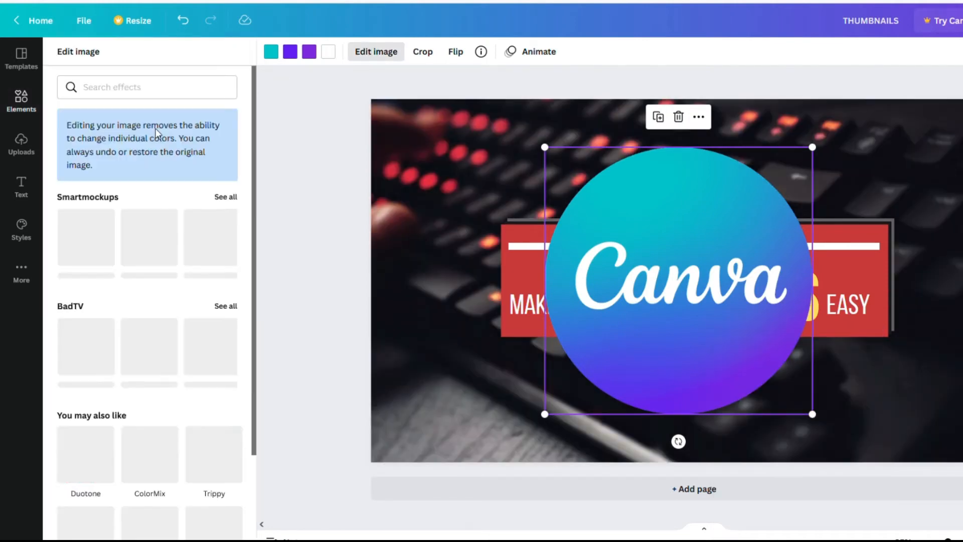
left_click(160, 89)
type("seet")
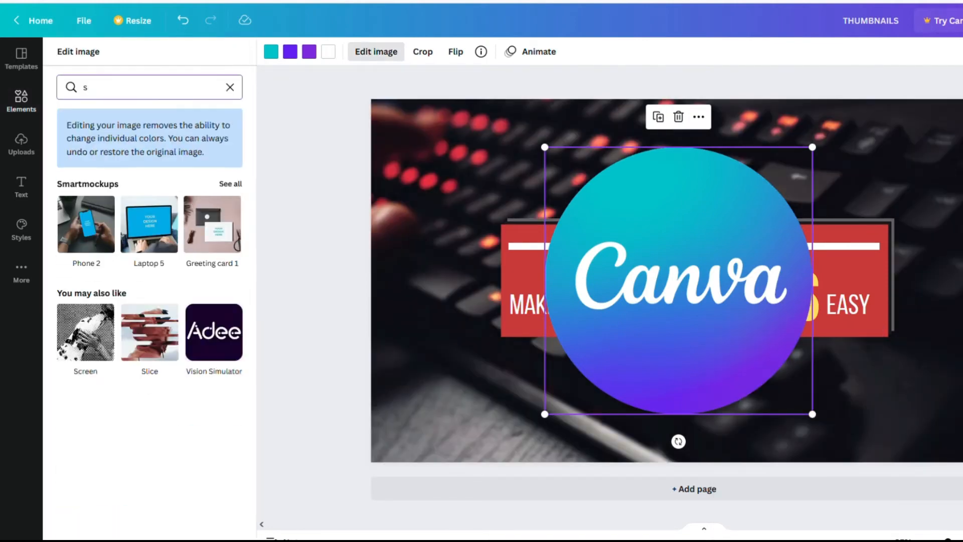
key("BackSpace")
key("BackSpace")
key("BackSpace")
key("BackSpace")
scroll(228, 190, "down", 3)
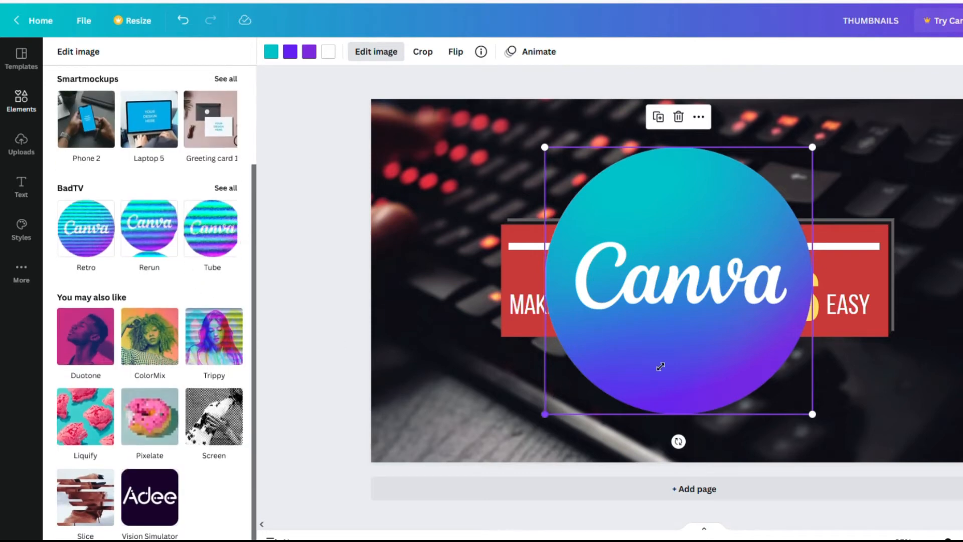
Shrink the round Canva logo and move it below the red banner.
left_click_drag(660, 367, 742, 316)
left_click_drag(737, 221, 665, 421)
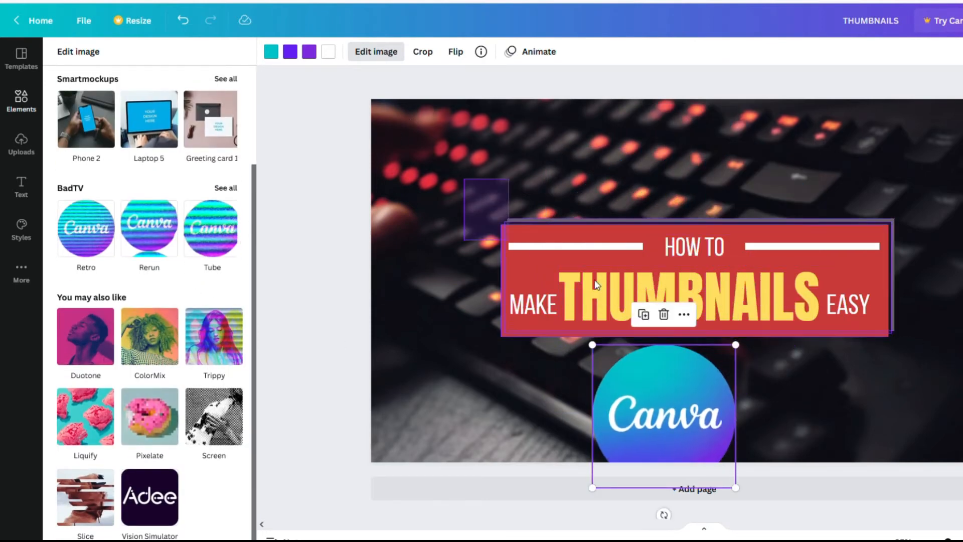
Group the red banner's shapes and text and move the group up on the thumbnail.
left_click(732, 284)
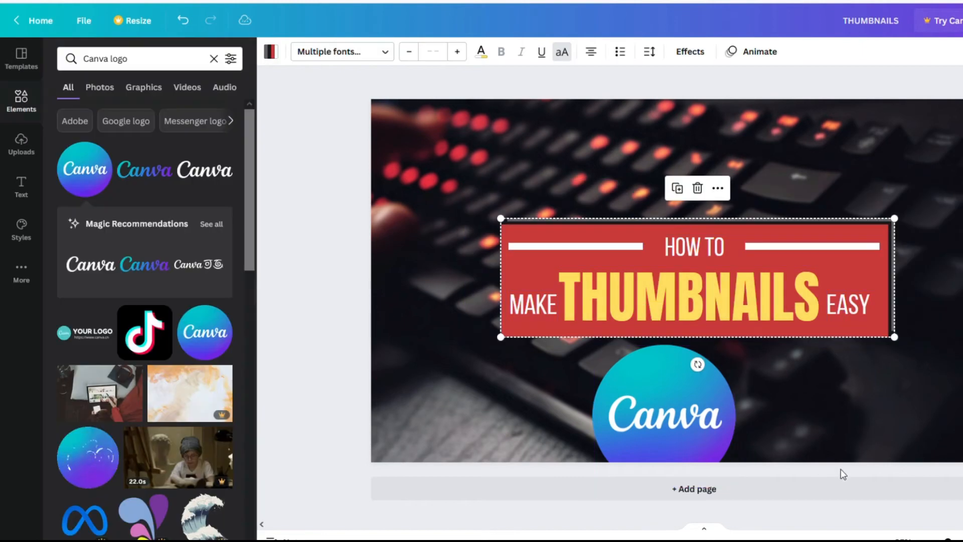
left_click(470, 188)
left_click(849, 219)
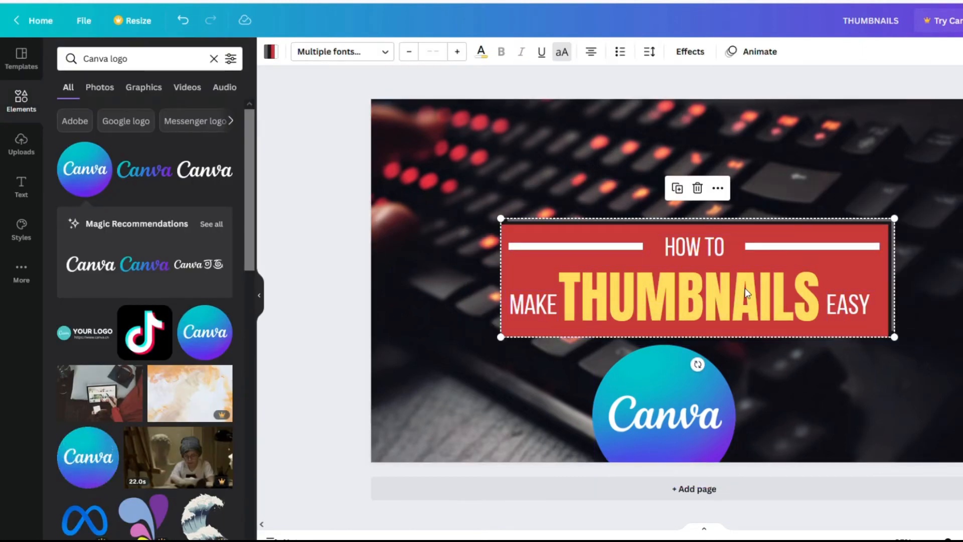
right_click(770, 266)
left_click(789, 366)
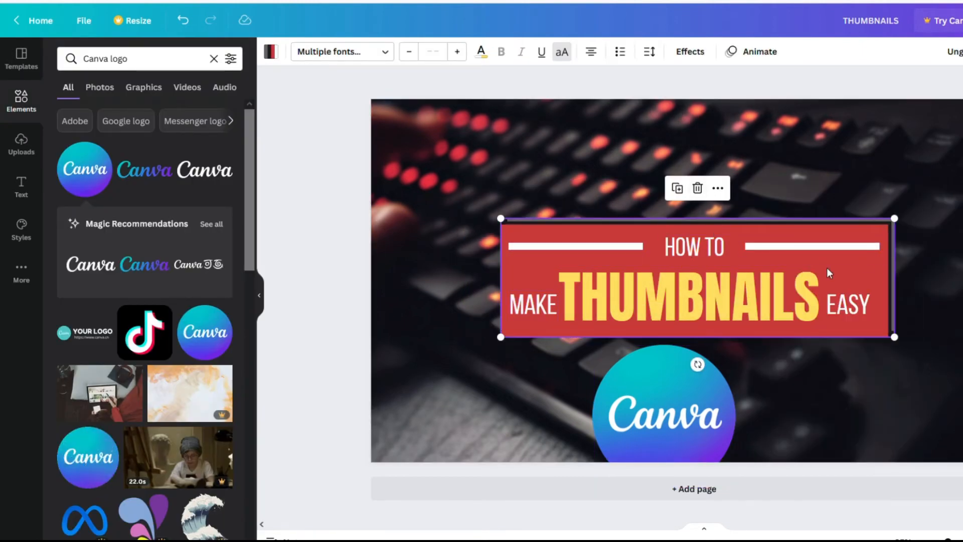
left_click_drag(787, 252, 784, 197)
Replace the round Canva logo with the gradient Canva wordmark, placed below the red banner.
left_click(672, 387)
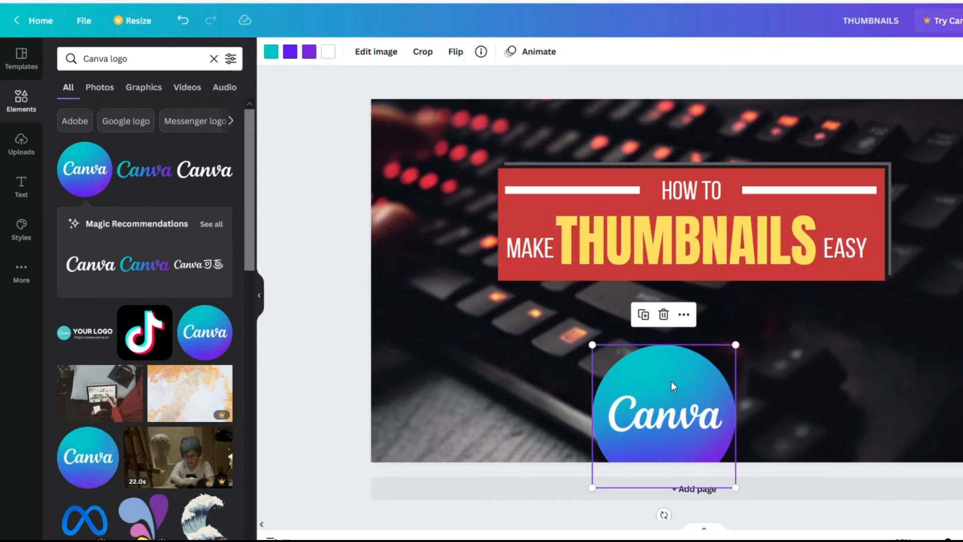
left_click_drag(673, 387, 704, 339)
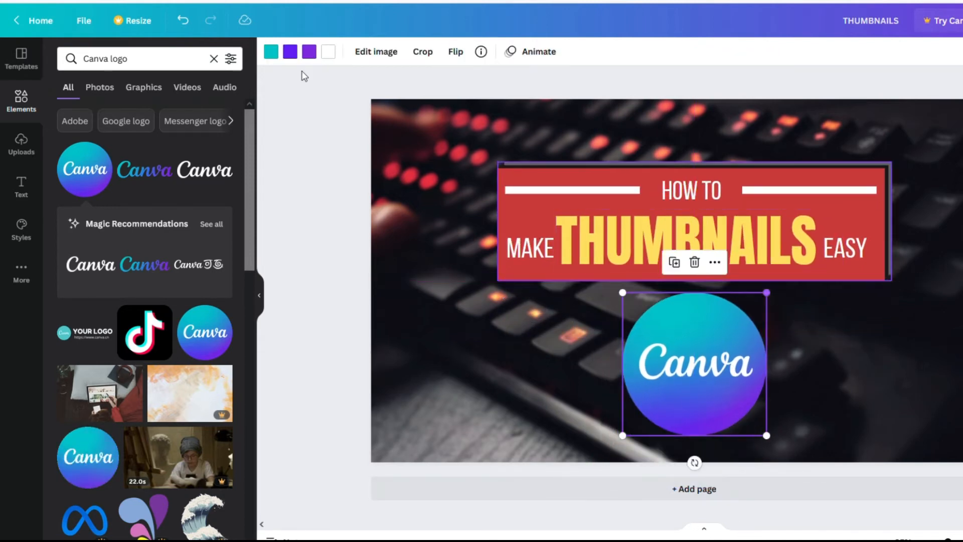
left_click(184, 20)
left_click(183, 20)
left_click_drag(672, 380, 467, 407)
key("Delete")
left_click_drag(144, 172, 603, 385)
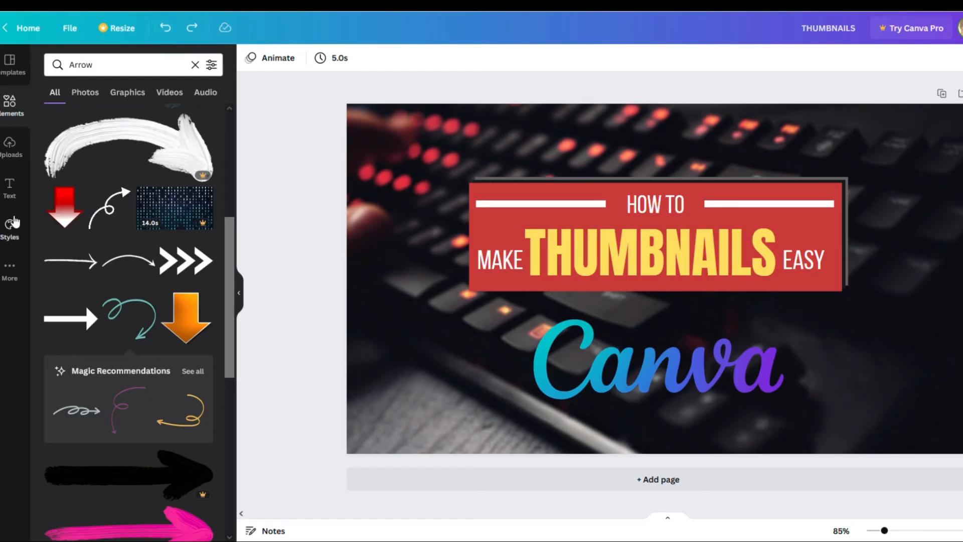
Move the red banner group down toward the center and lower the Canva wordmark just beneath it.
left_click(685, 189)
left_click_drag(684, 189, 680, 220)
key("Escape")
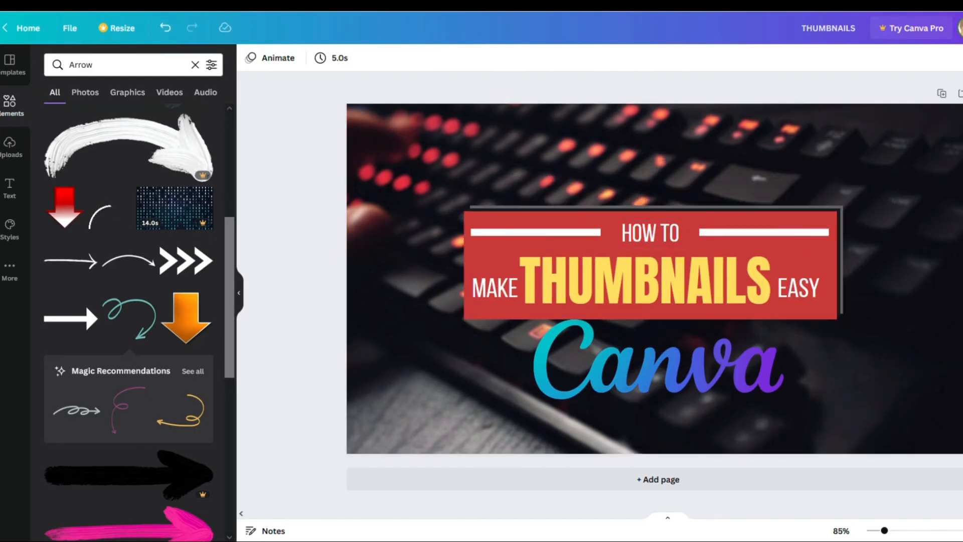
left_click_drag(649, 380, 645, 394)
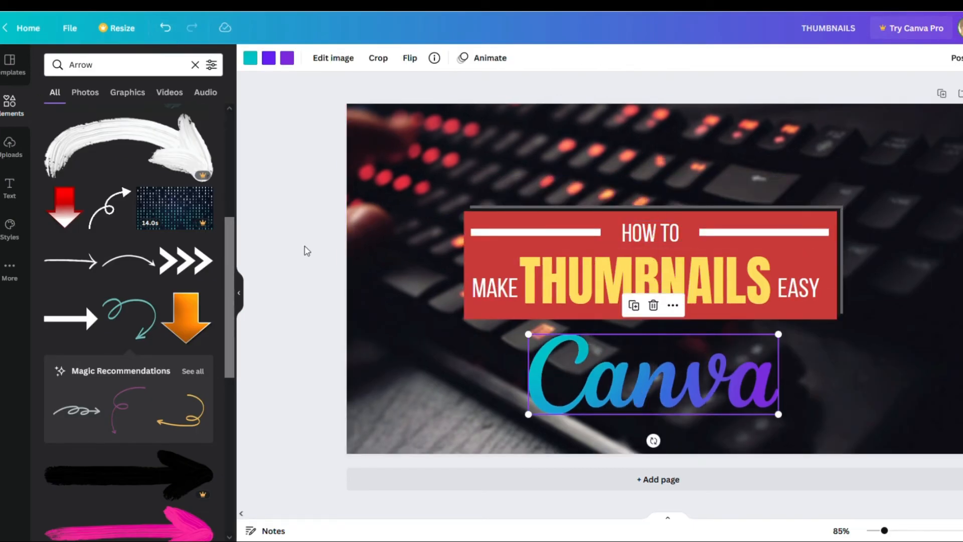
left_click(253, 250)
Add the teal looped arrow beside the banner's left end, rotated to point from the Canva wordmark to the banner.
left_click_drag(131, 316, 461, 295)
left_click_drag(461, 392, 398, 369)
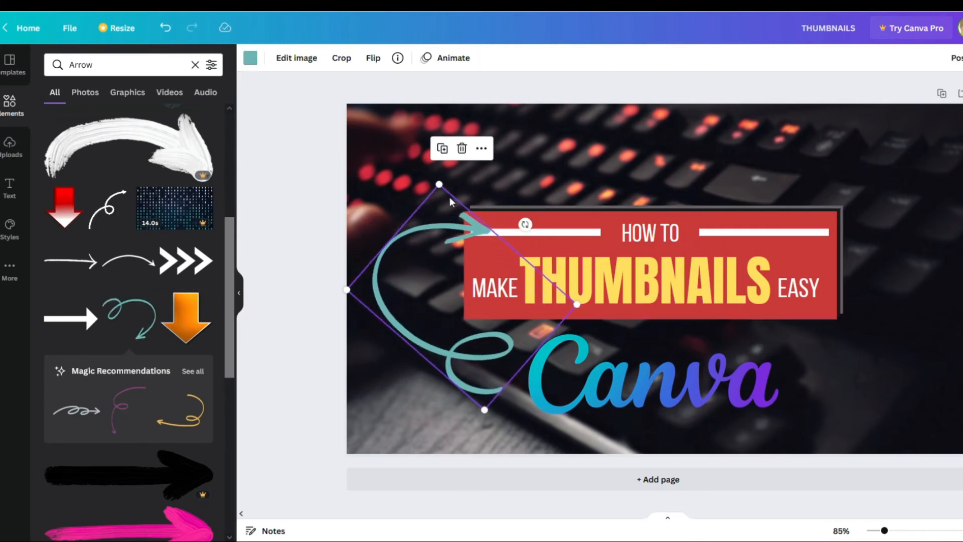
left_click_drag(443, 206, 408, 264)
key("Escape")
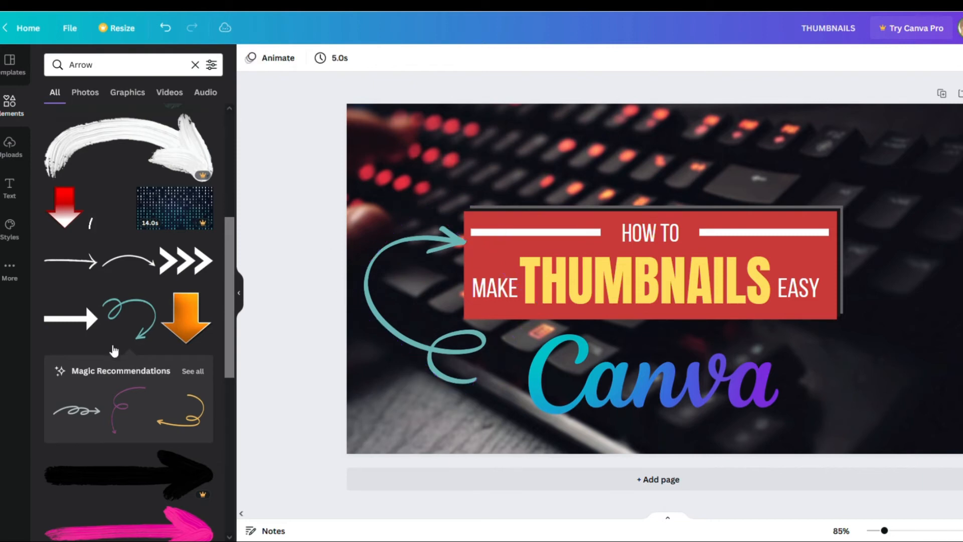
Look through further arrow results and the graphics collections in the elements library.
scroll(92, 354, "down", 10)
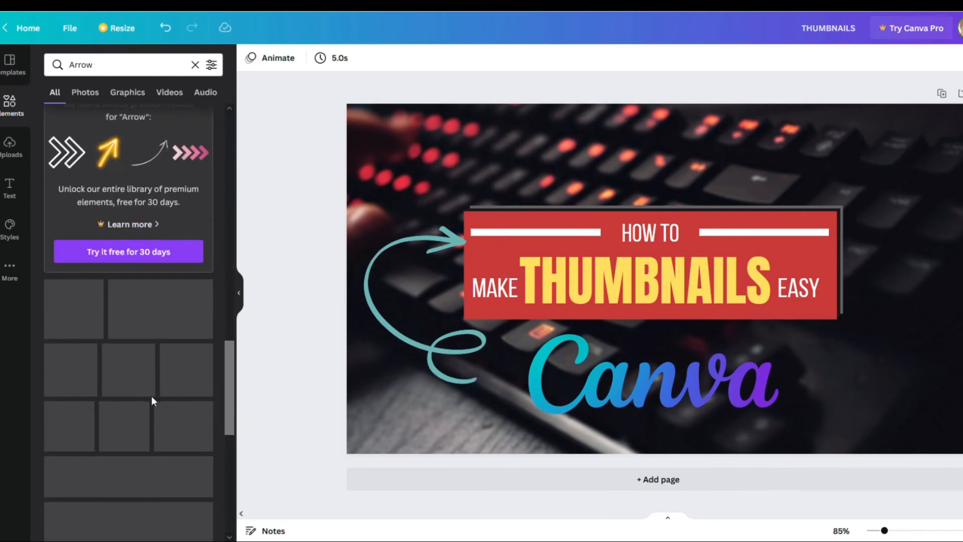
scroll(135, 333, "down", 3)
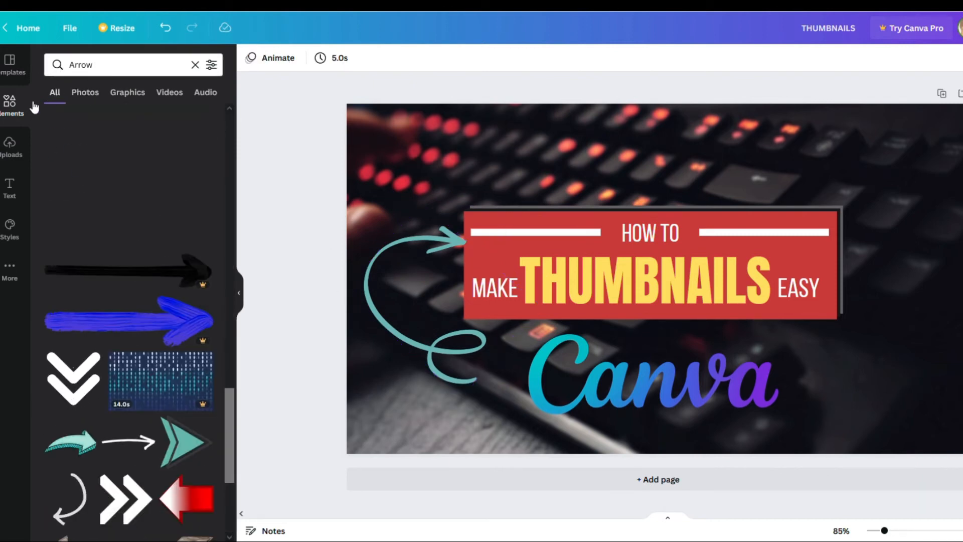
left_click(11, 102)
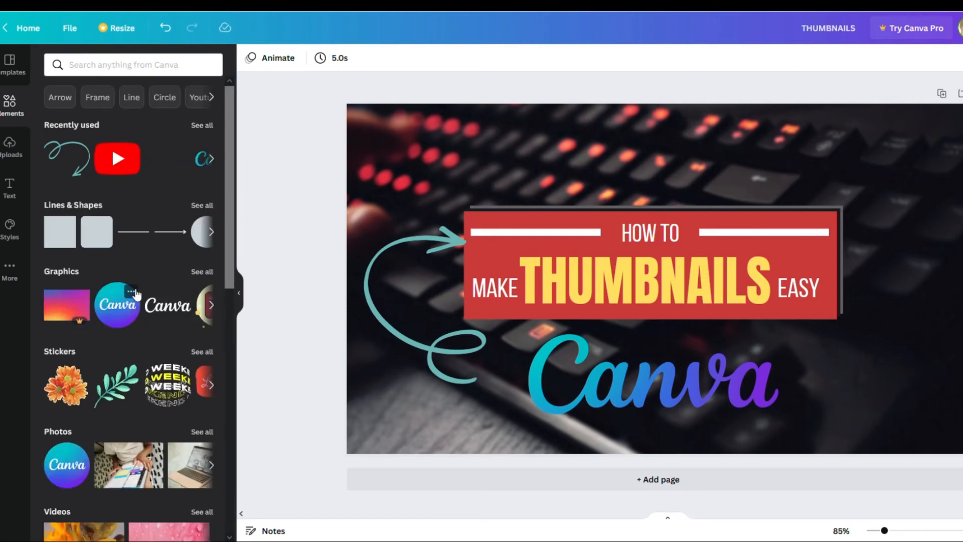
scroll(140, 311, "down", 10)
scroll(145, 317, "down", 15)
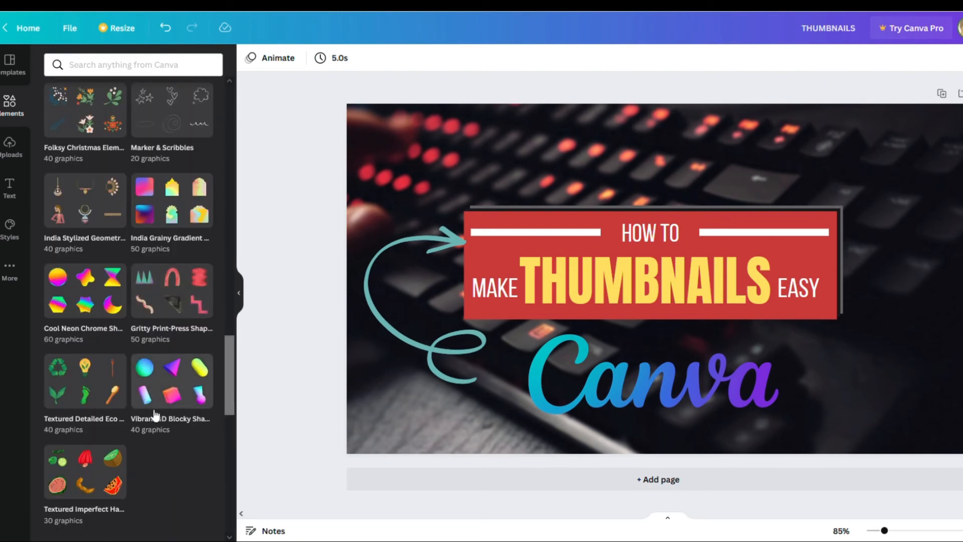
scroll(173, 321, "up", 20)
Change the banner's red fill to the custom color #D42525.
left_click(494, 259)
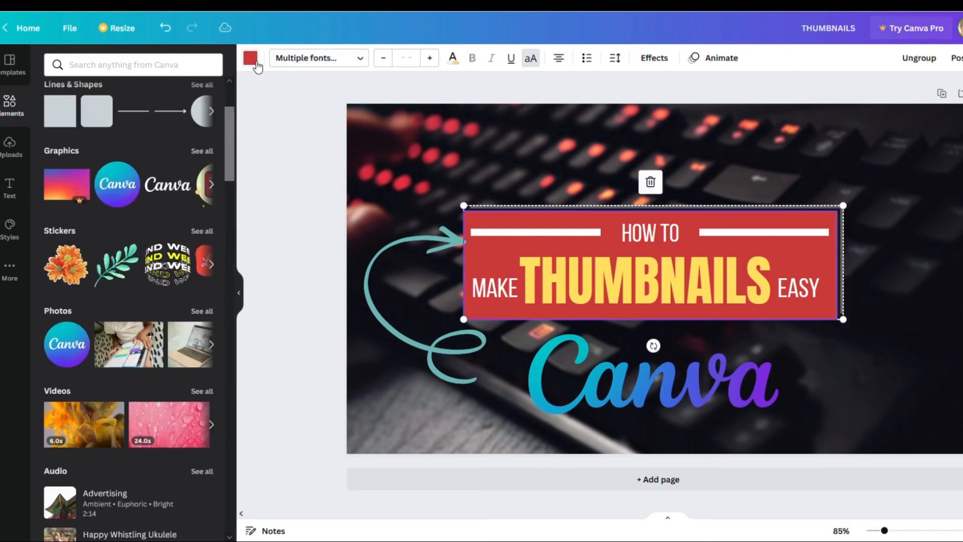
left_click(250, 58)
left_click(55, 117)
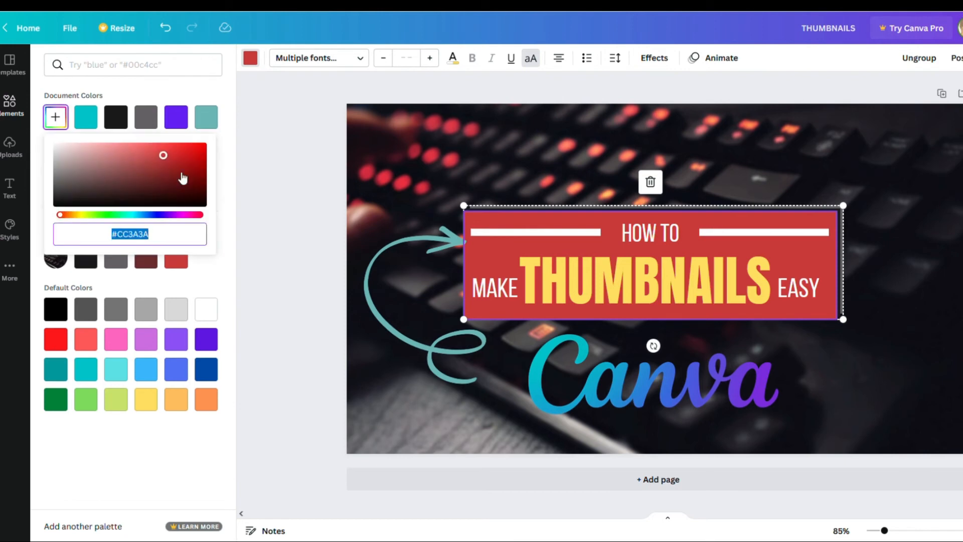
left_click(176, 157)
mouse_move(176, 157)
left_mouse_down()
mouse_move(171, 148)
mouse_move(180, 154)
left_mouse_up()
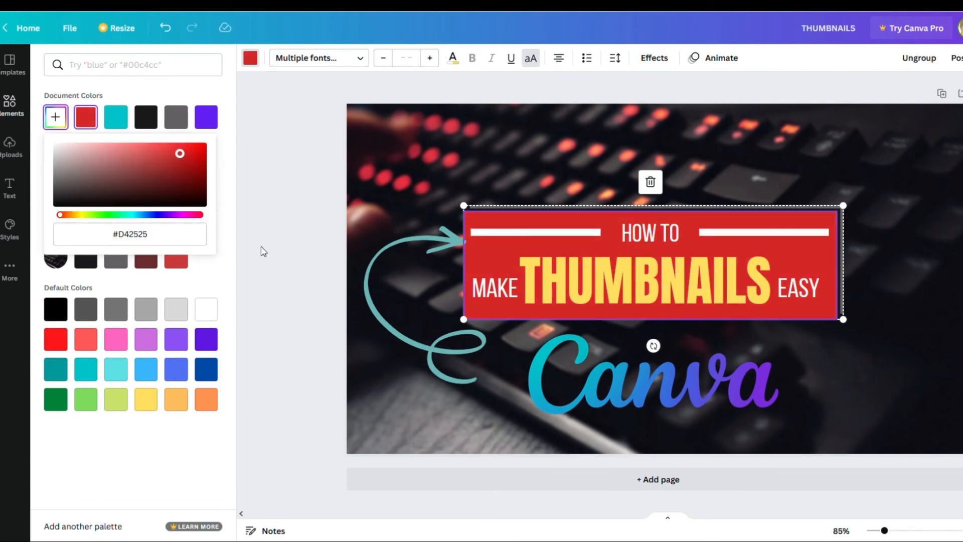
Change the THUMBNAILS text to the custom yellow #F6CC22.
left_click(586, 272)
left_click(424, 57)
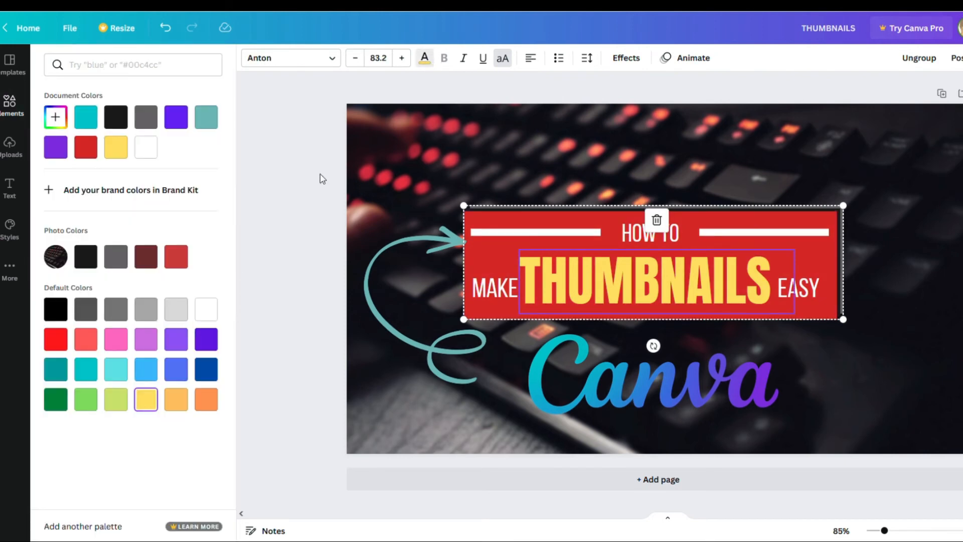
left_click(69, 119)
left_click(186, 147)
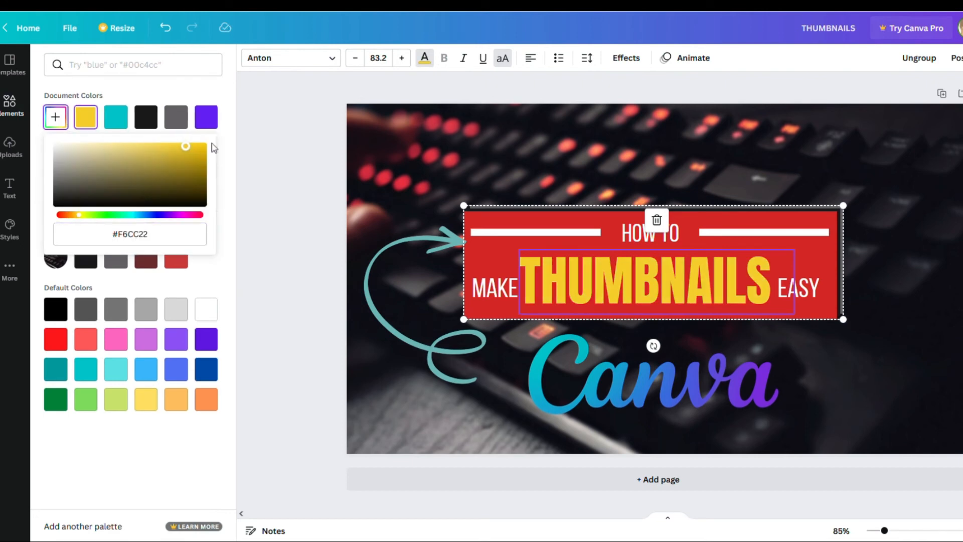
left_click(280, 149)
Open the full set of Photogenic effects for the keyboard background photo.
left_click(506, 161)
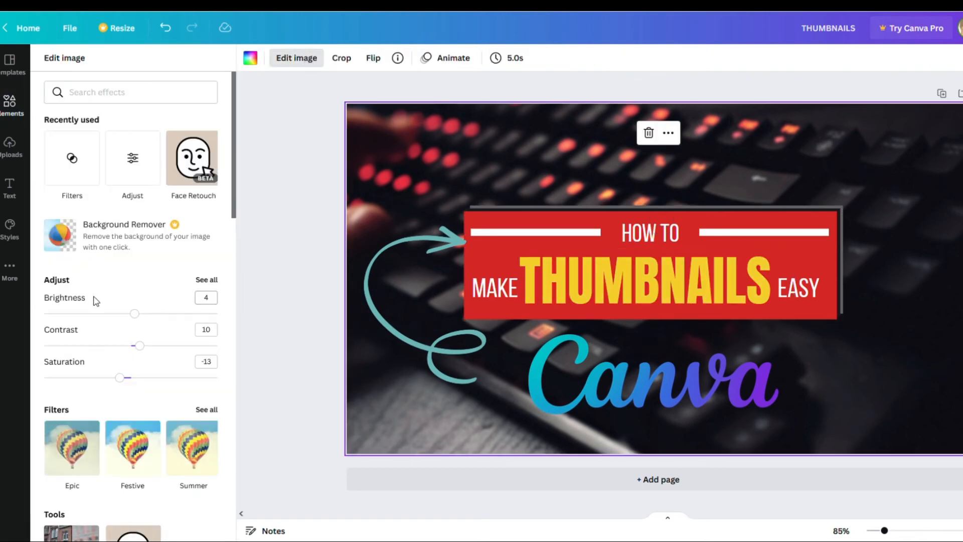
scroll(96, 300, "down", 10)
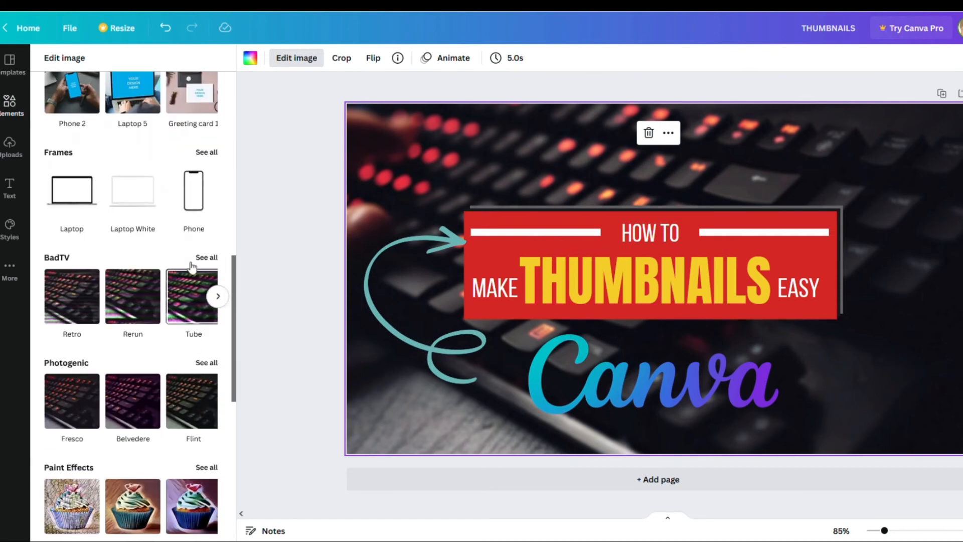
scroll(170, 345, "down", 1)
left_click(204, 324)
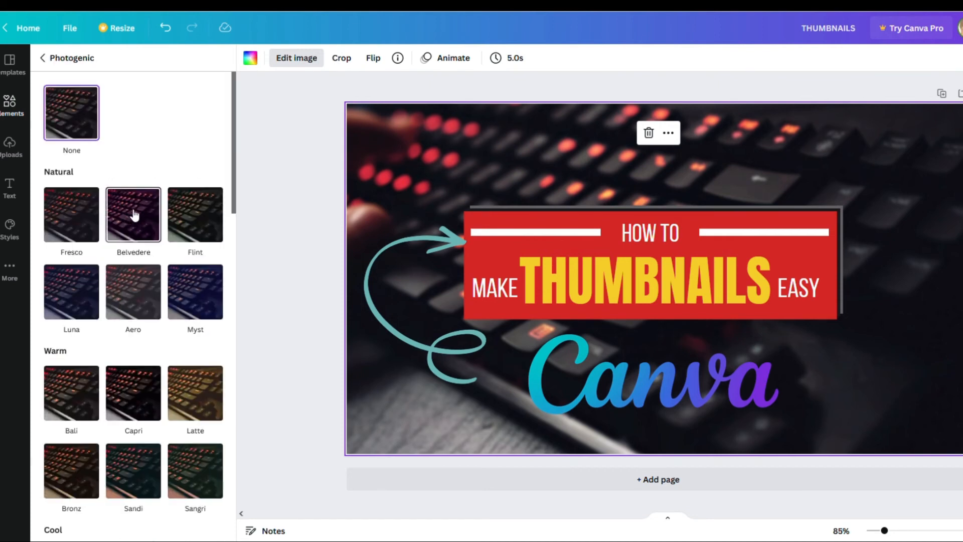
Try the Photogenic effects Belvedere, Flint, Myst, Aero, Luna and Bronz on the background photo.
left_click(134, 215)
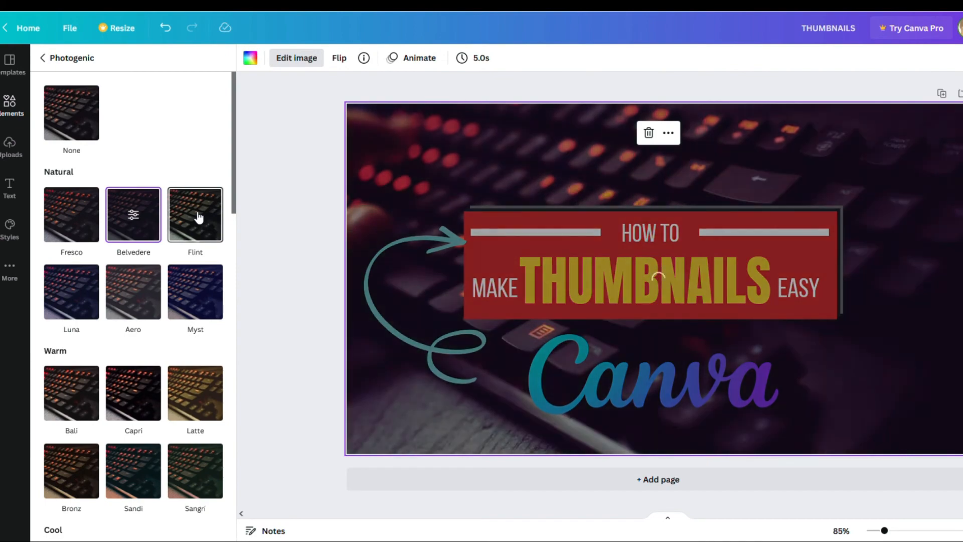
left_click(196, 233)
left_click(194, 294)
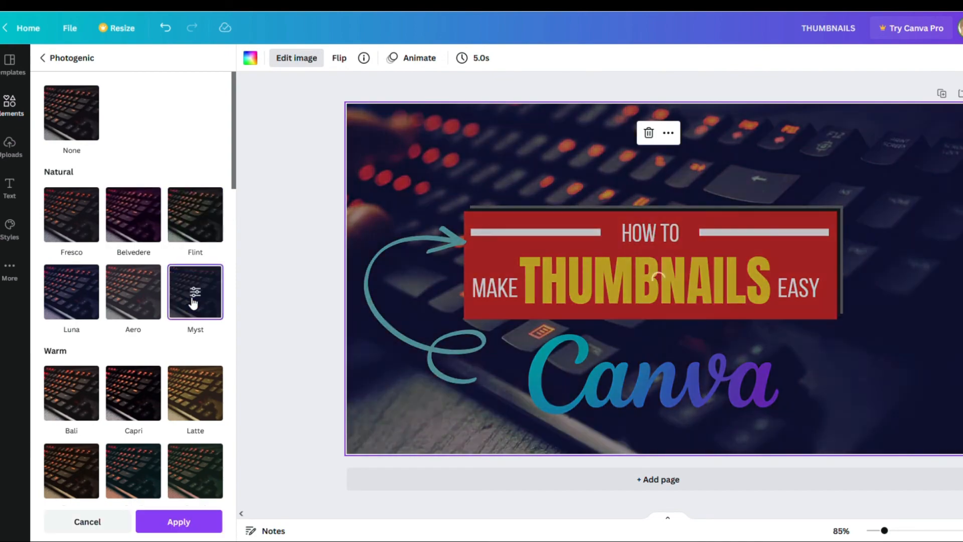
left_click(120, 302)
left_click(65, 297)
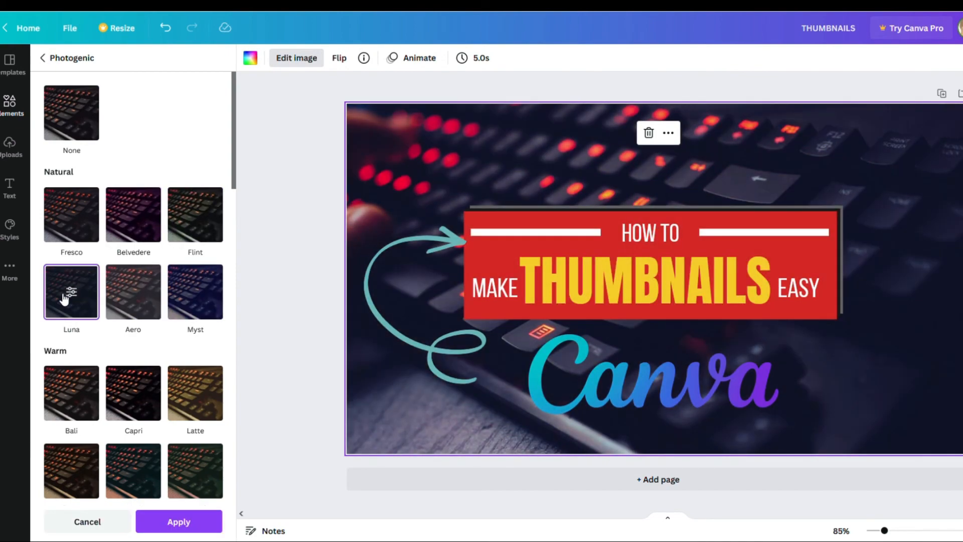
left_click(191, 218)
scroll(189, 314, "down", 3)
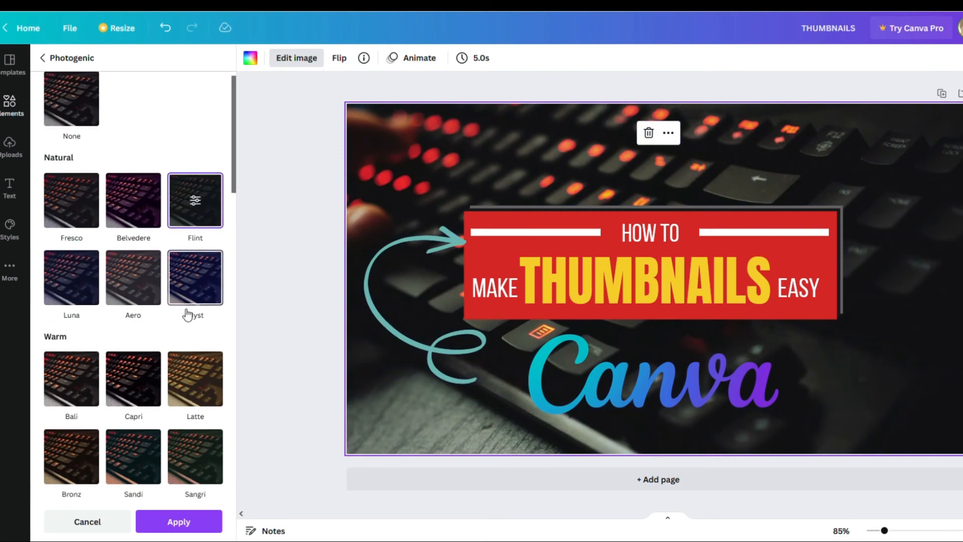
left_click(194, 316)
left_click(88, 403)
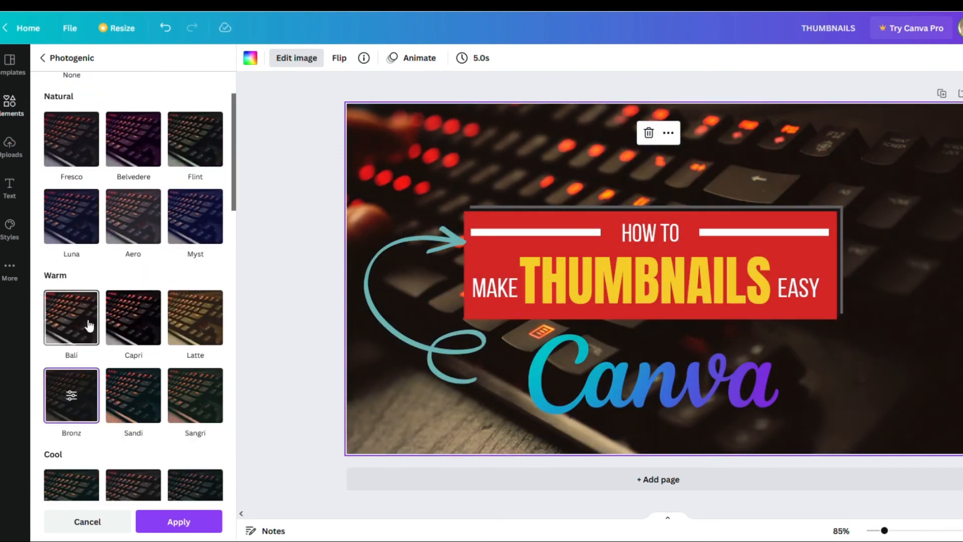
Compare the Cool effects Scandi, Nordic and Astro on the background photo and apply Astro.
scroll(86, 324, "down", 1)
left_click(72, 345)
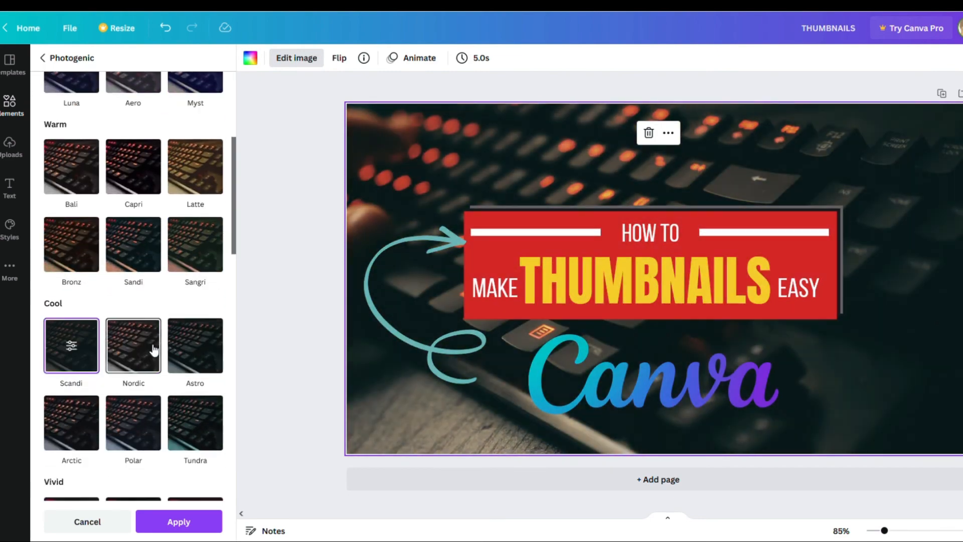
left_click(152, 345)
left_click(184, 347)
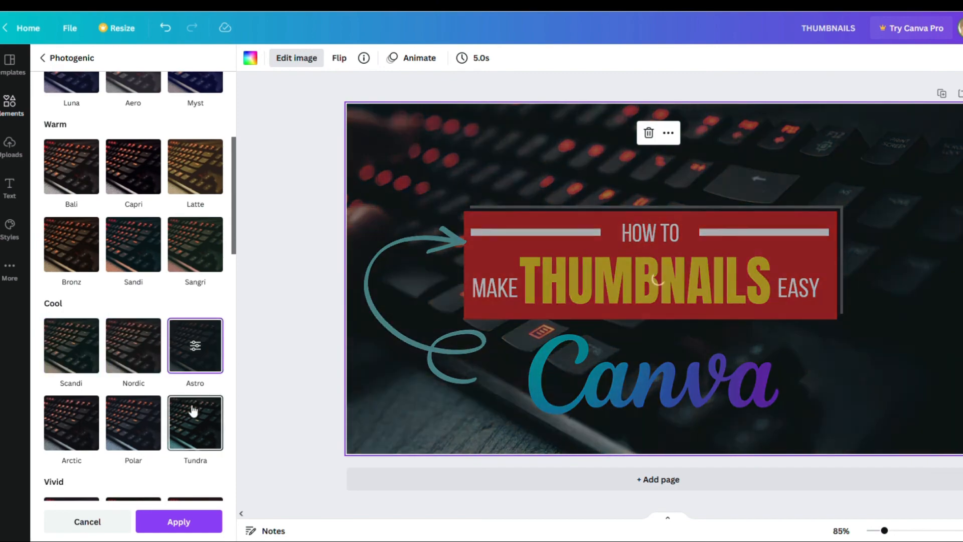
left_click(178, 521)
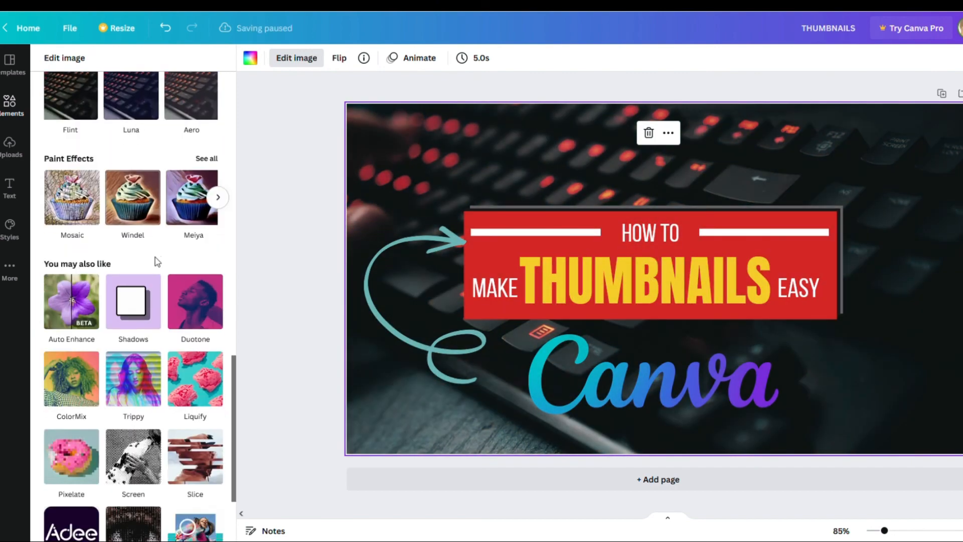
Look through the remaining image effects and adjustments offered for the background photo.
scroll(138, 255, "down", 1)
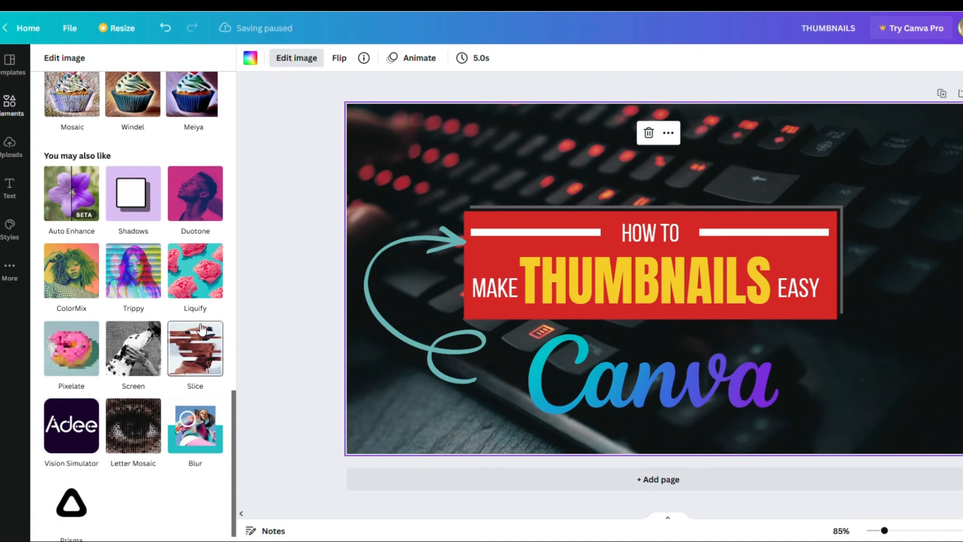
scroll(122, 485, "down", 1)
scroll(160, 467, "up", 2)
left_click(195, 457)
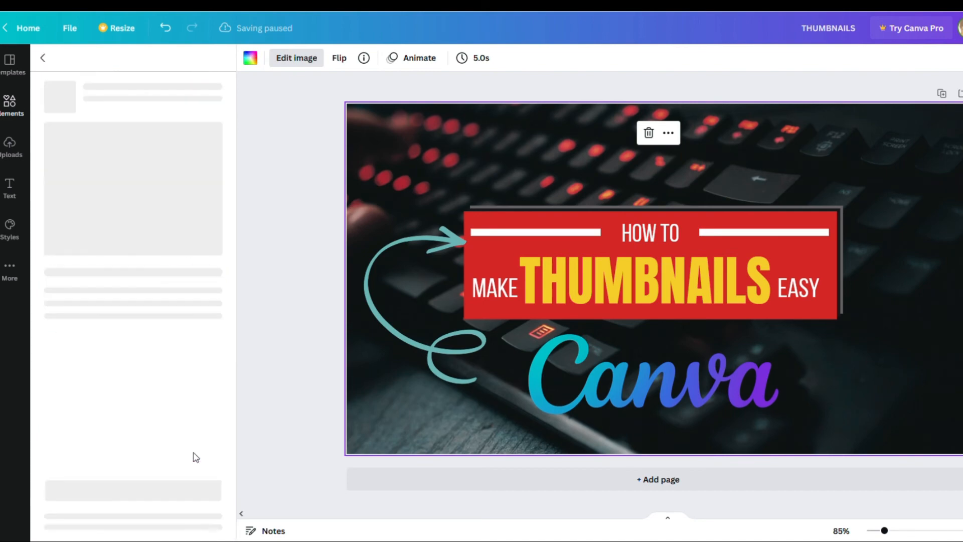
left_click(42, 58)
scroll(126, 235, "up", 10)
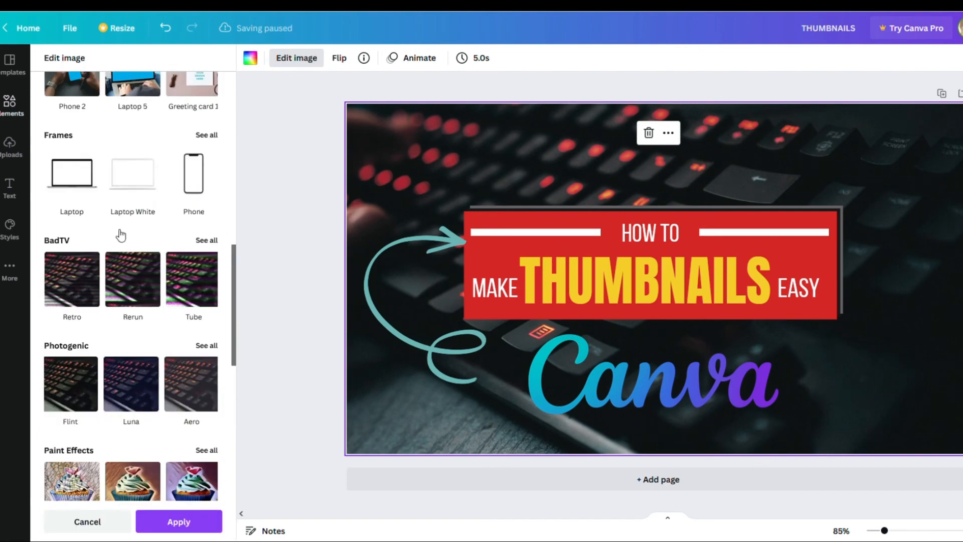
scroll(129, 237, "up", 2)
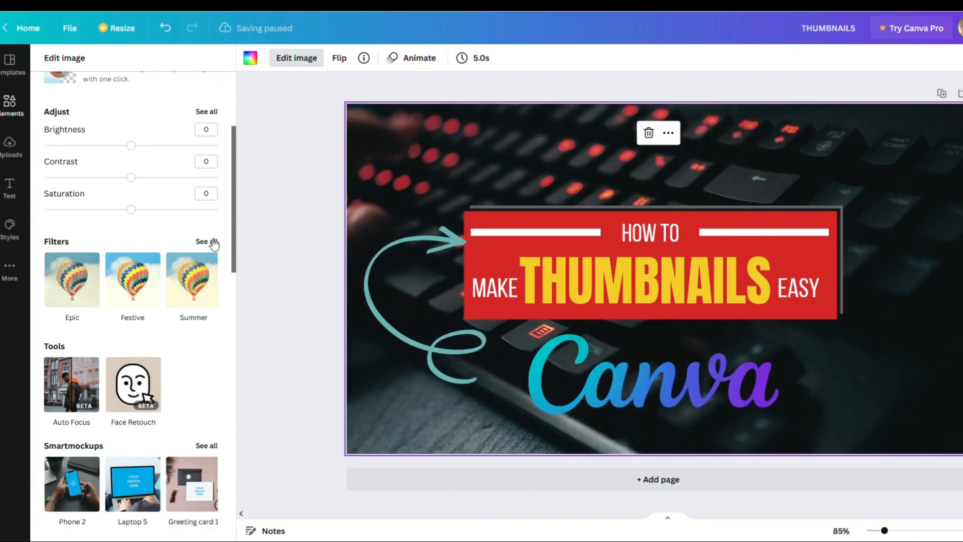
Try the filters Afterglow, Solar, The blues, Cali, Selfie, Nordic, Whimsical and Drama on the background photo.
left_click(213, 244)
left_click(146, 203)
left_click(186, 200)
left_click(191, 269)
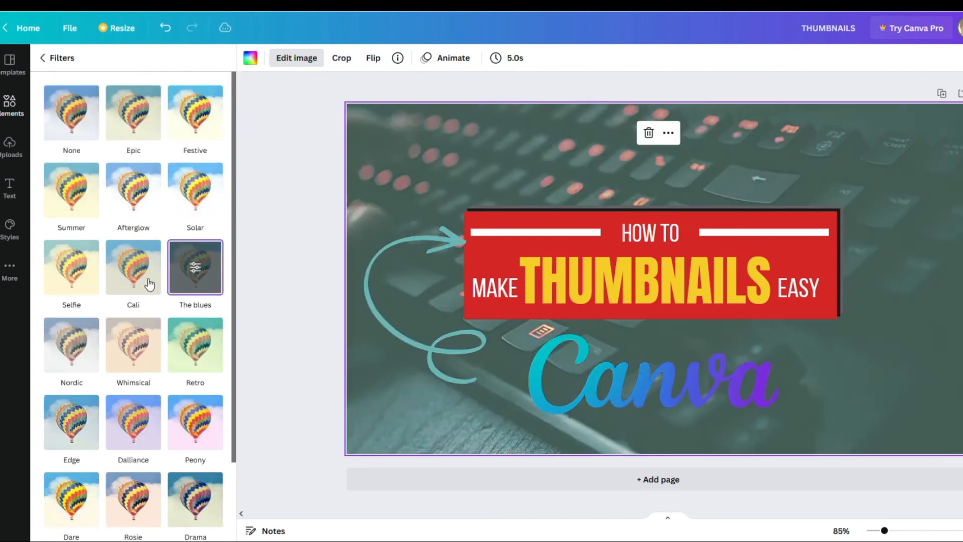
left_click(149, 284)
left_click(76, 270)
left_click(73, 351)
left_click(134, 346)
scroll(135, 346, "down", 2)
left_click(182, 427)
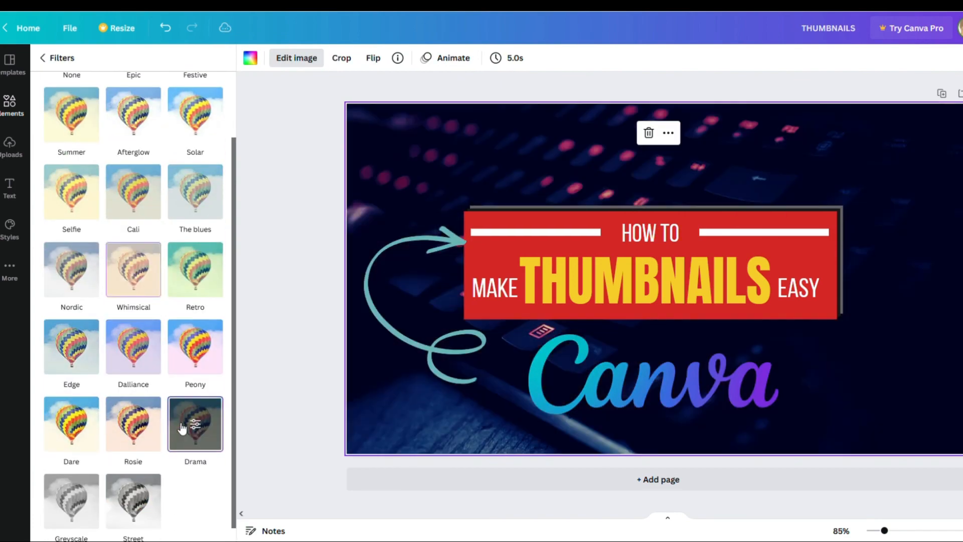
Reset the background photo's filter to None and return to the general image editing options.
scroll(182, 427, "up", 2)
left_click(97, 114)
left_click(43, 57)
scroll(131, 198, "down", 6)
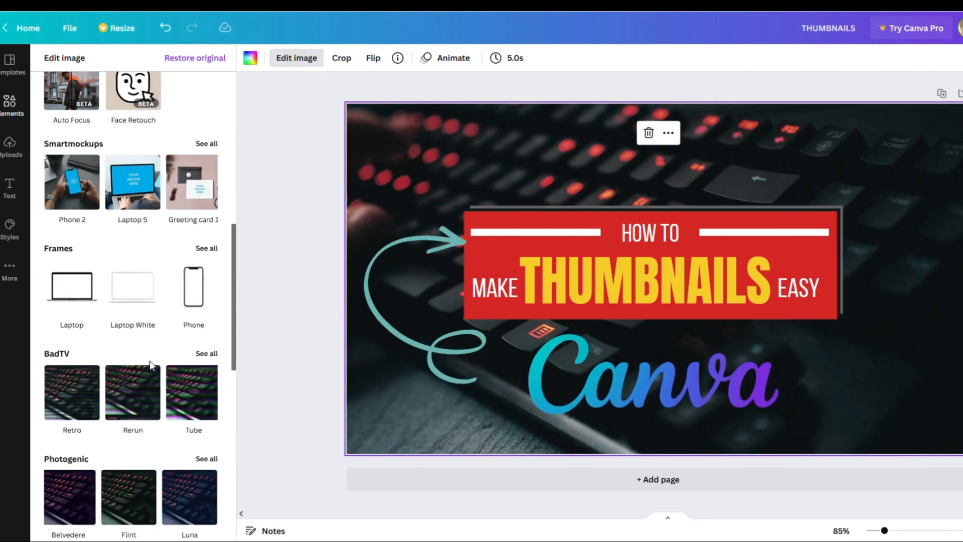
scroll(150, 364, "up", 6)
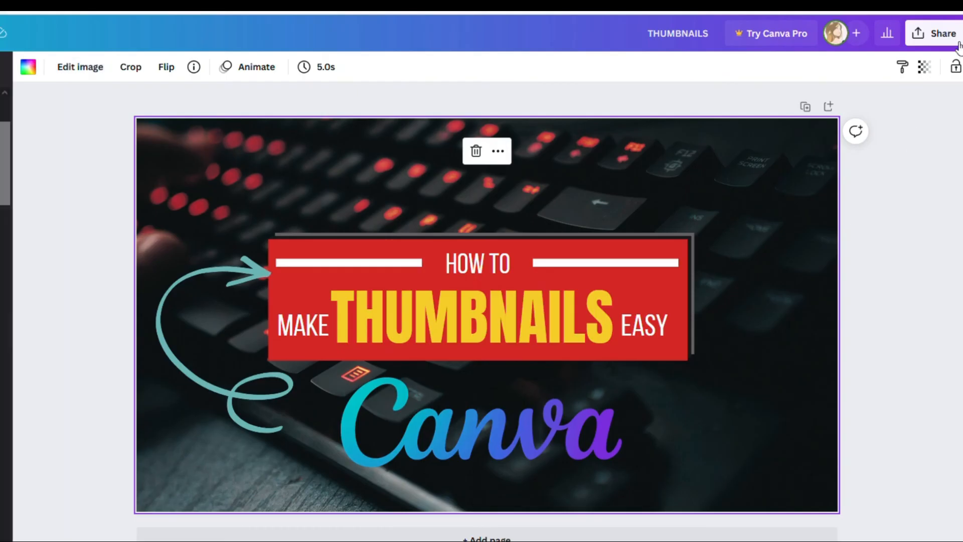
Download the finished thumbnail as a PNG file.
left_click(955, 40)
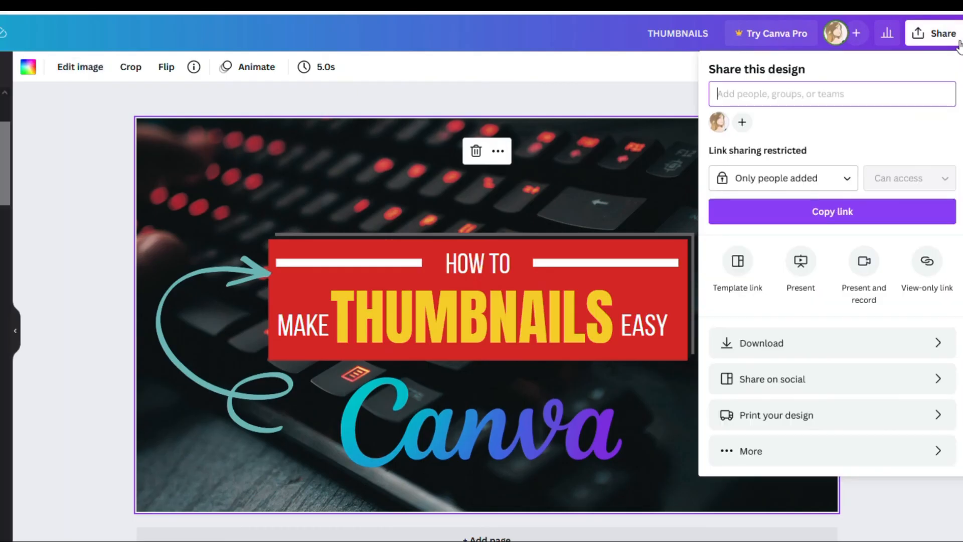
left_click(783, 343)
left_click(772, 118)
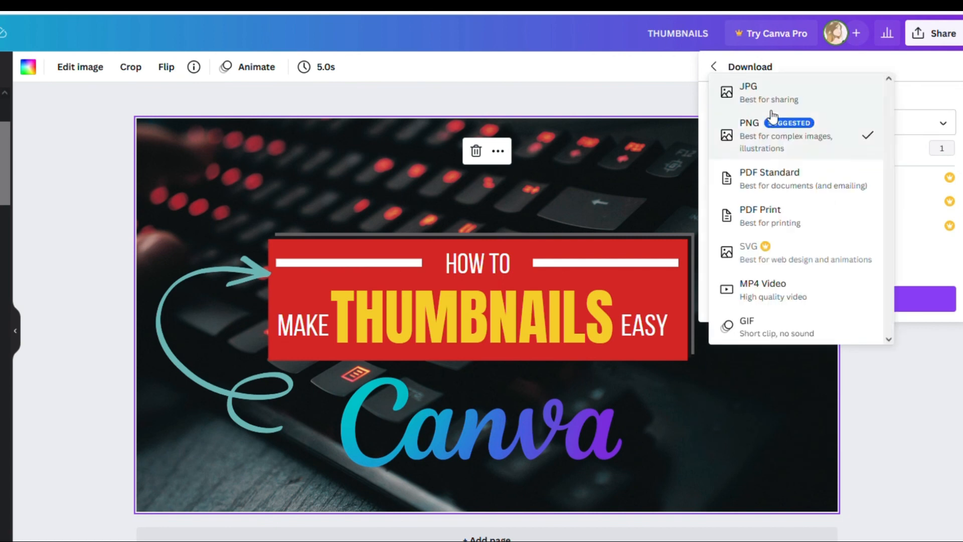
left_click(949, 100)
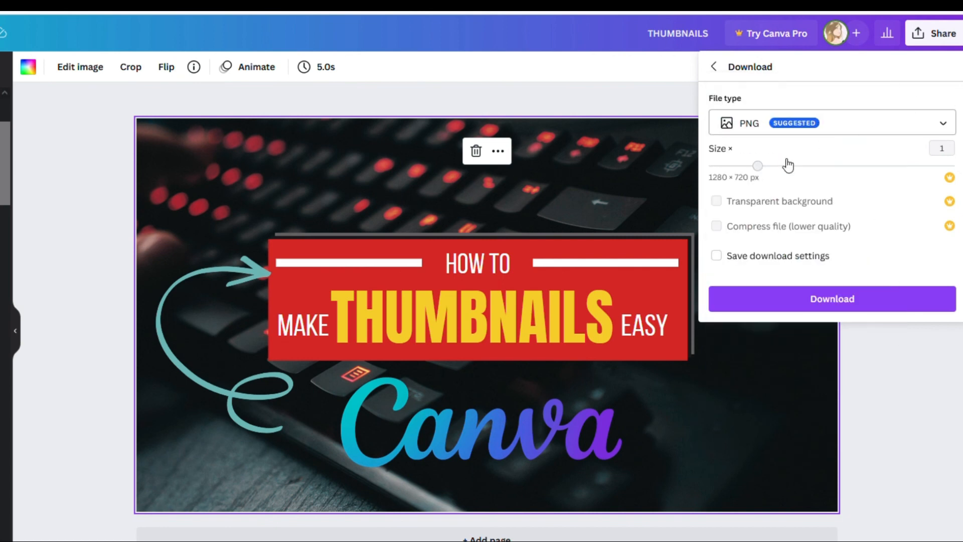
left_click(781, 300)
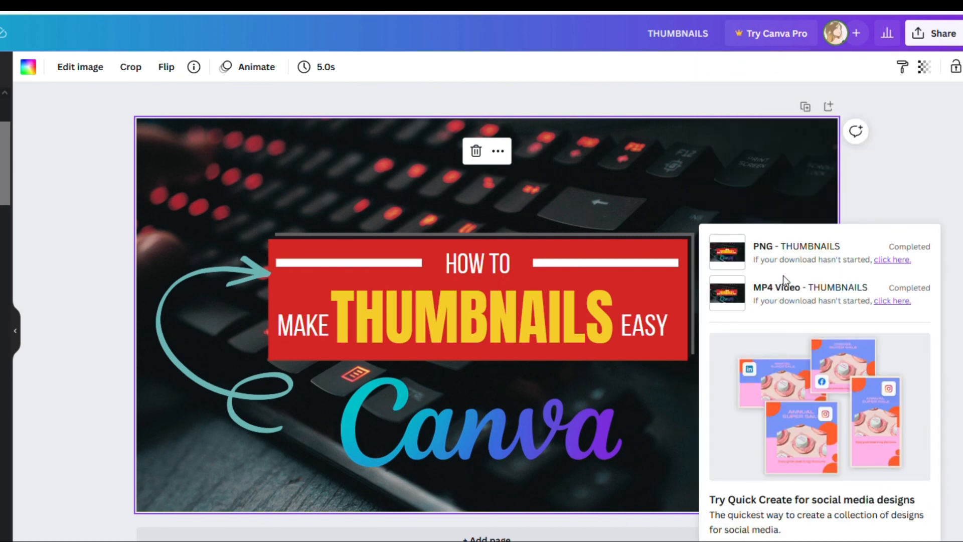